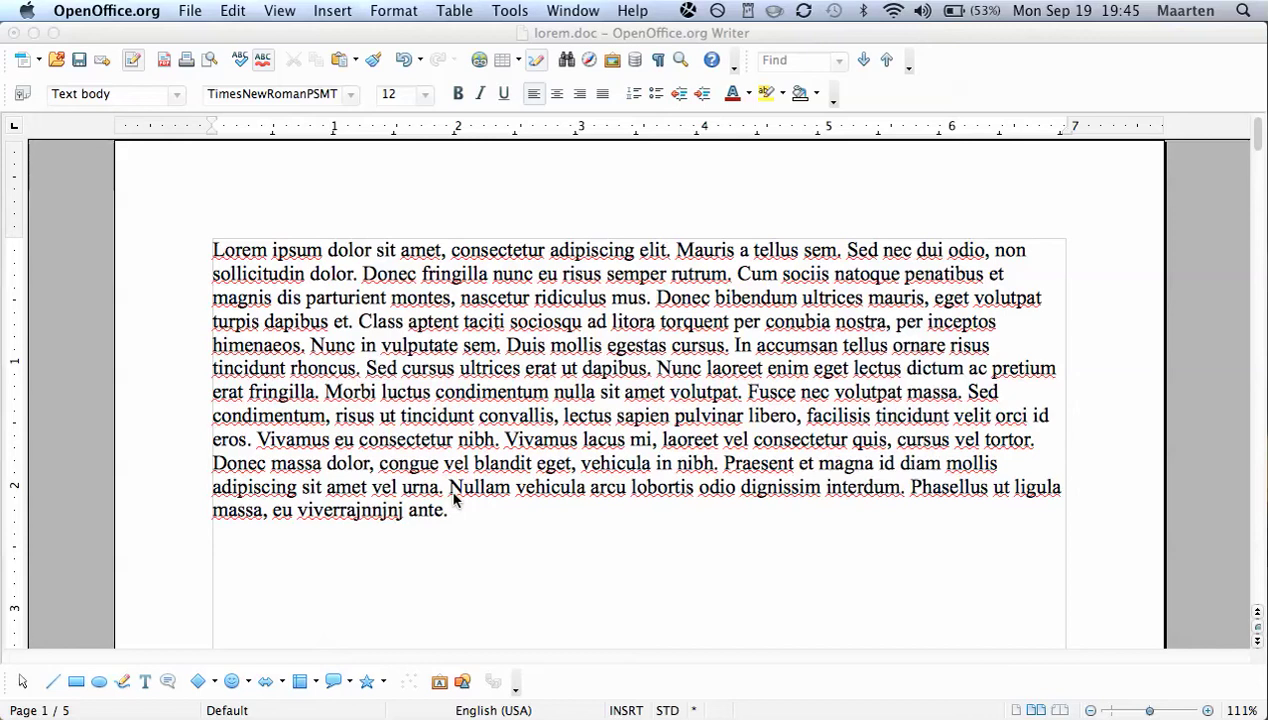
# - Search the Insert and View menus for a text box option, then re-show the Drawing toolbar
pyautogui.click(367, 10)
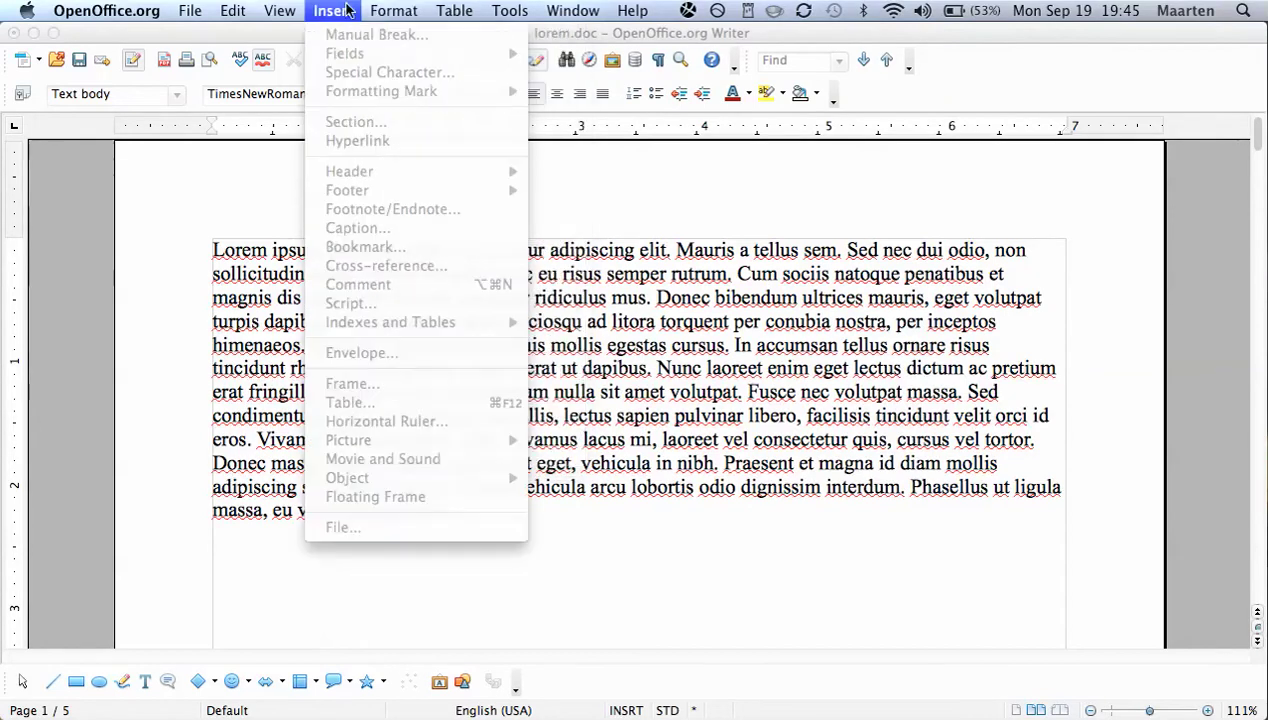
pyautogui.press('Escape')
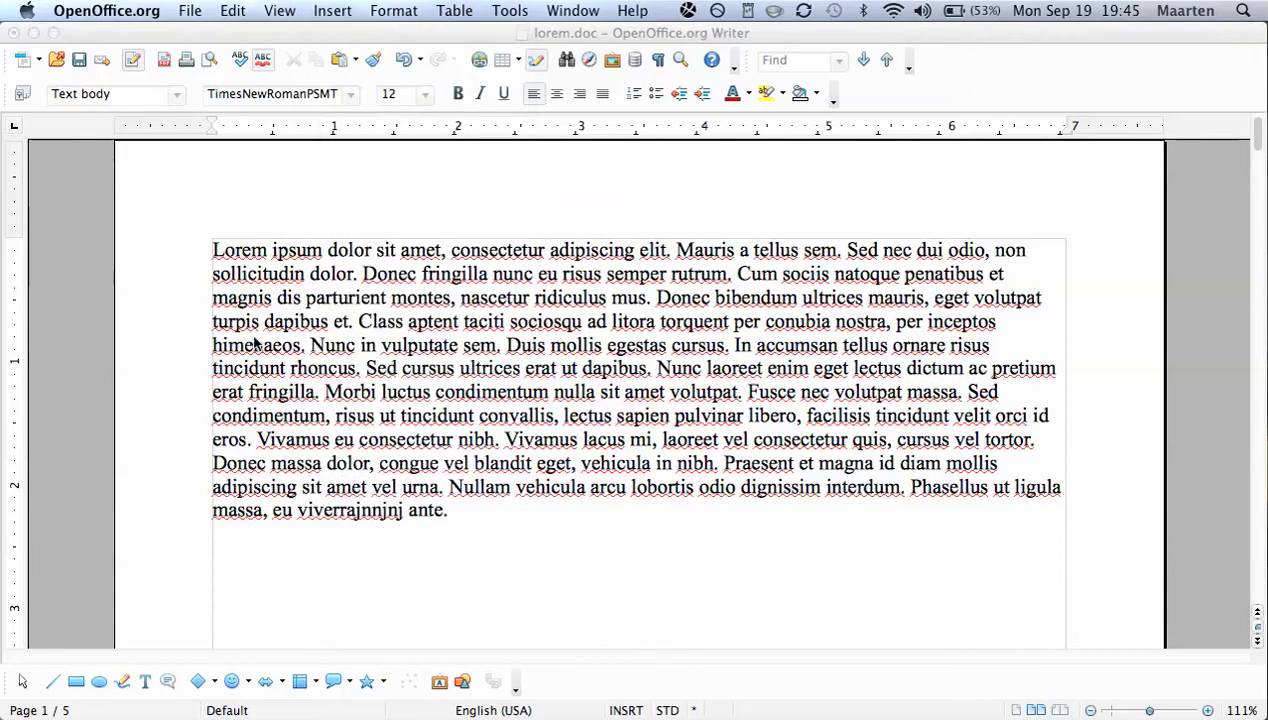
pyautogui.click(330, 10)
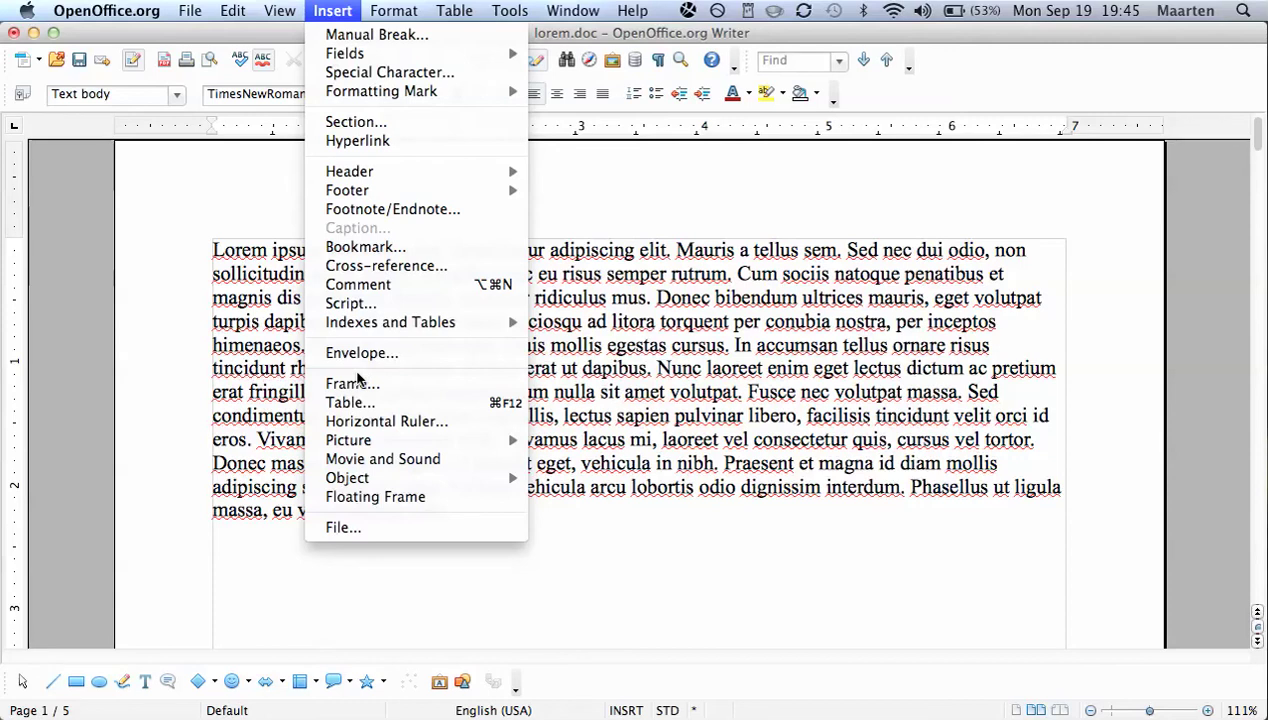
pyautogui.click(616, 542)
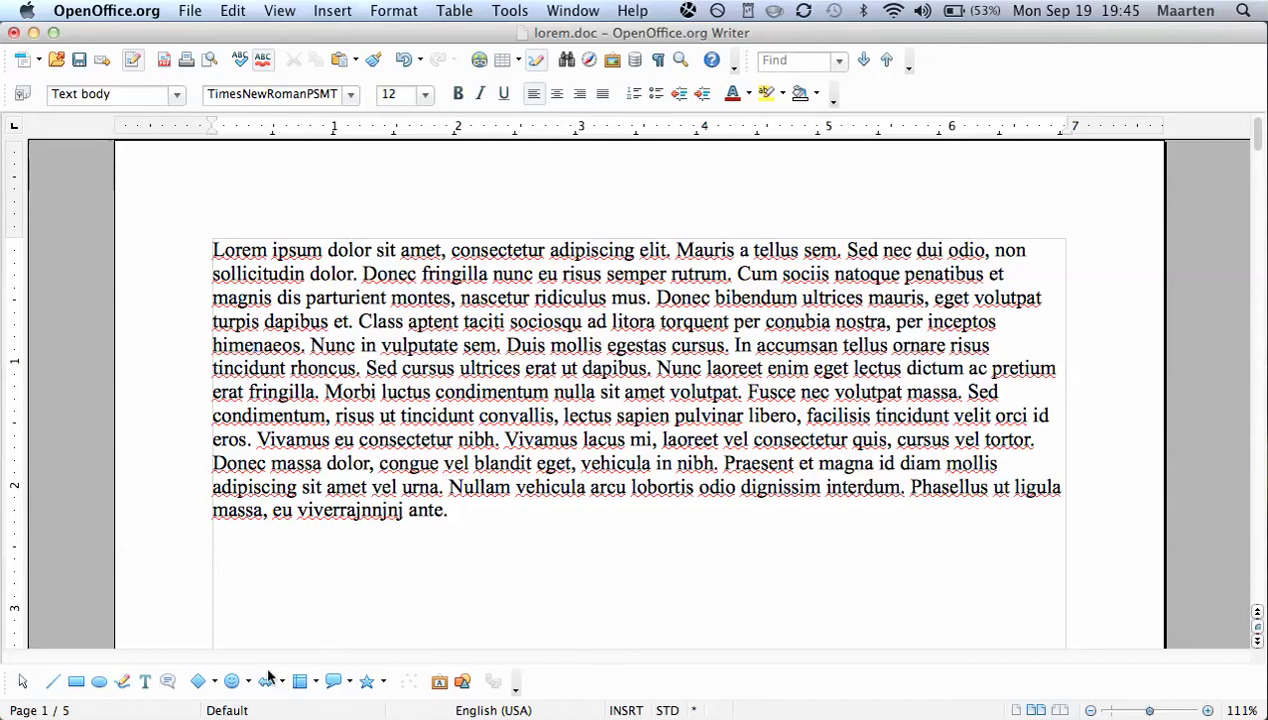
pyautogui.click(278, 10)
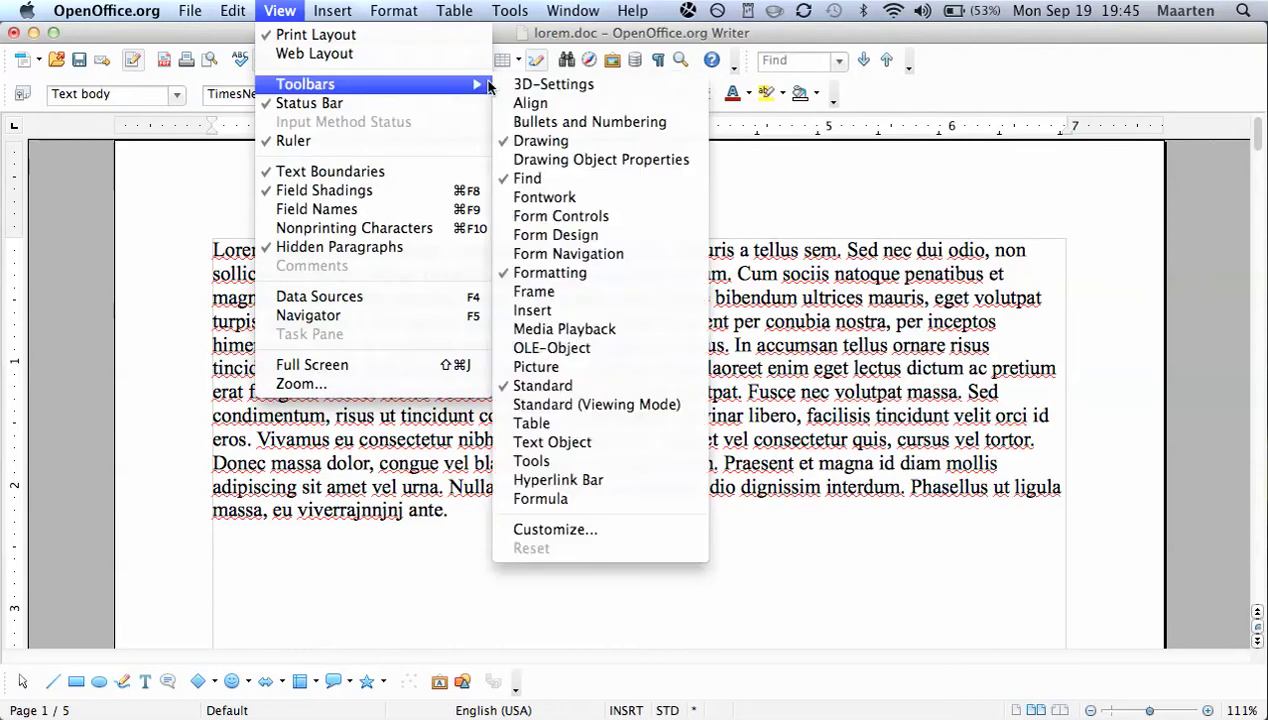
pyautogui.moveTo(305, 84)
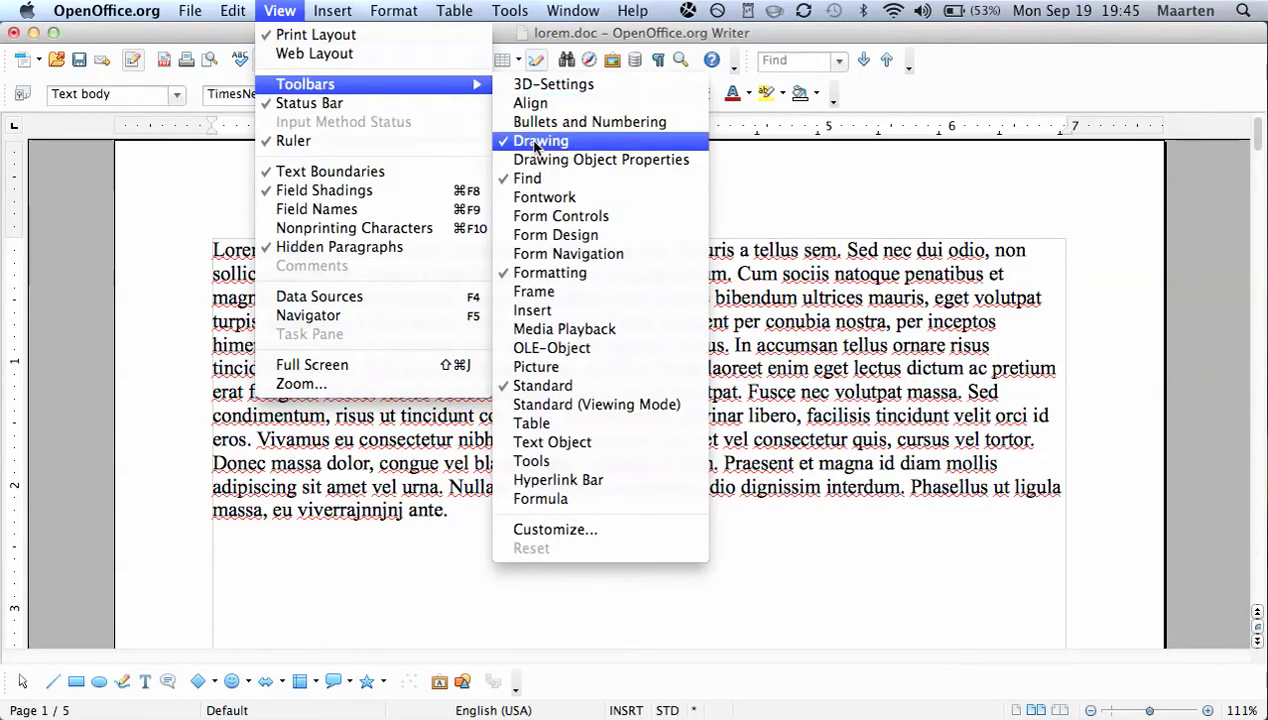
pyautogui.click(535, 146)
pyautogui.click(268, 10)
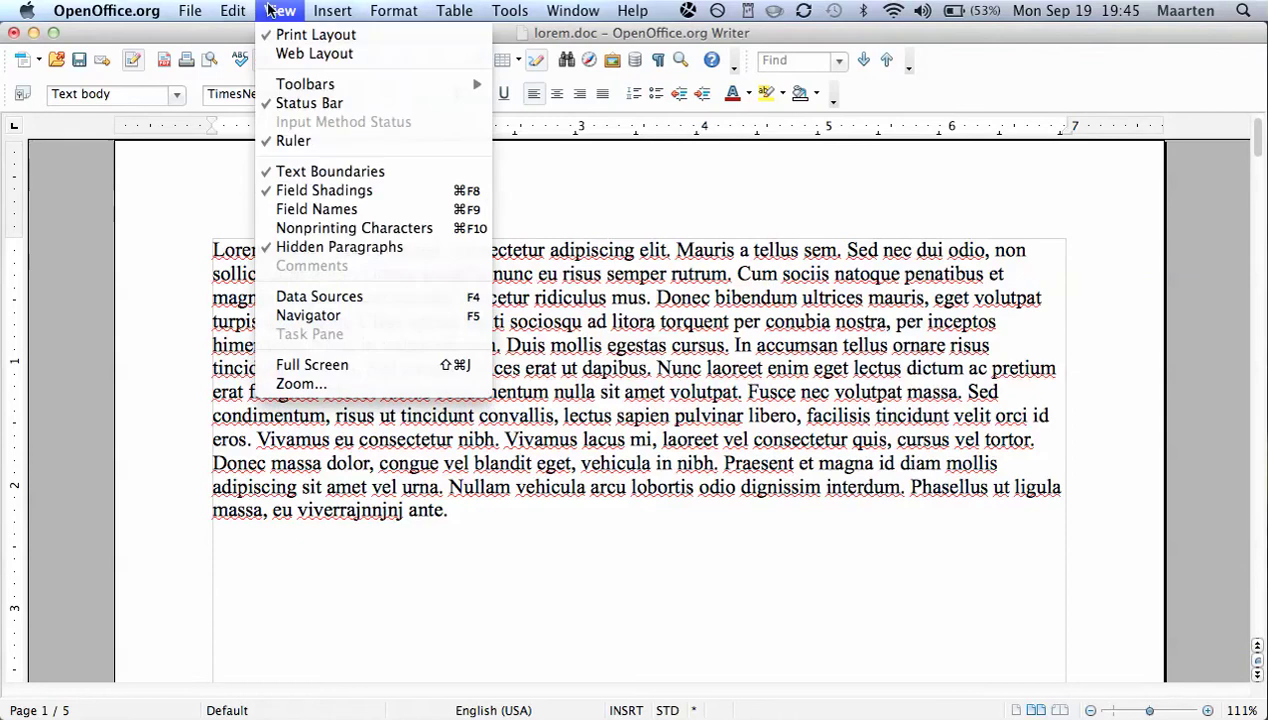
pyautogui.moveTo(305, 84)
pyautogui.click(610, 141)
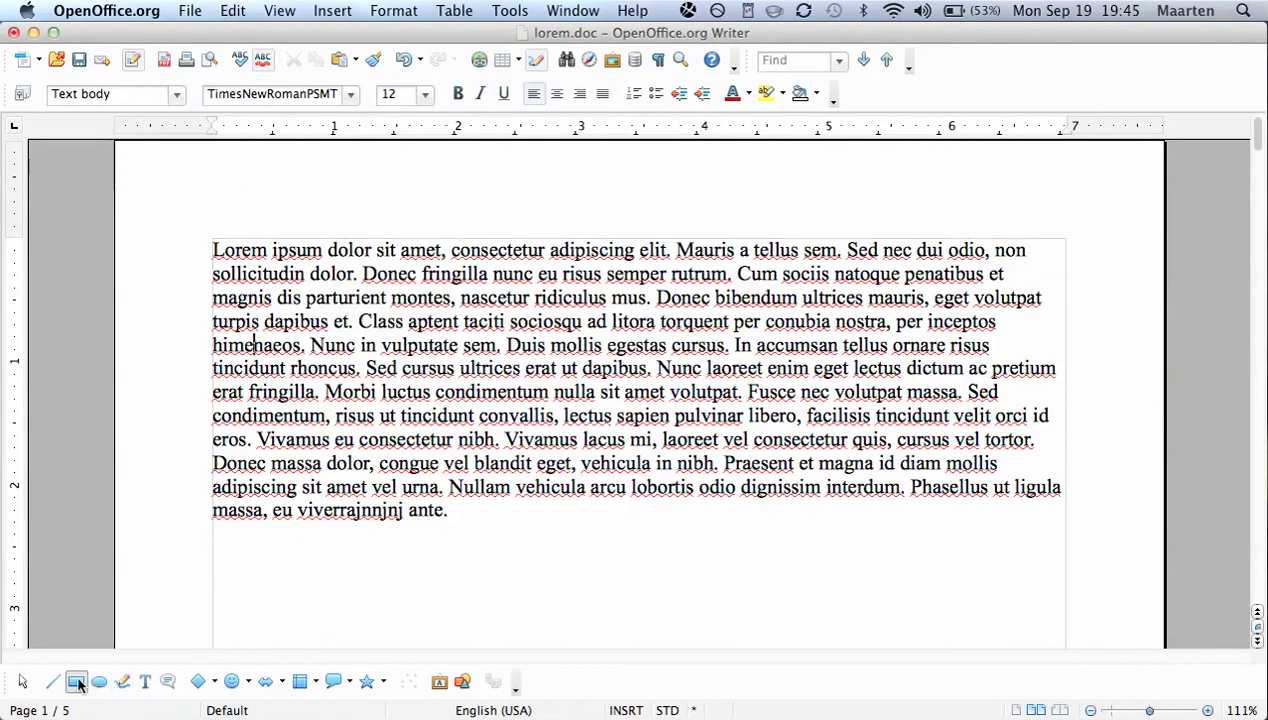
# - Draw a rectangle over the first paragraph and change its fill colour to White
pyautogui.click(78, 684)
pyautogui.moveTo(423, 391)
pyautogui.mouseDown()
pyautogui.moveTo(629, 480)
pyautogui.moveTo(725, 295)
pyautogui.mouseUp()
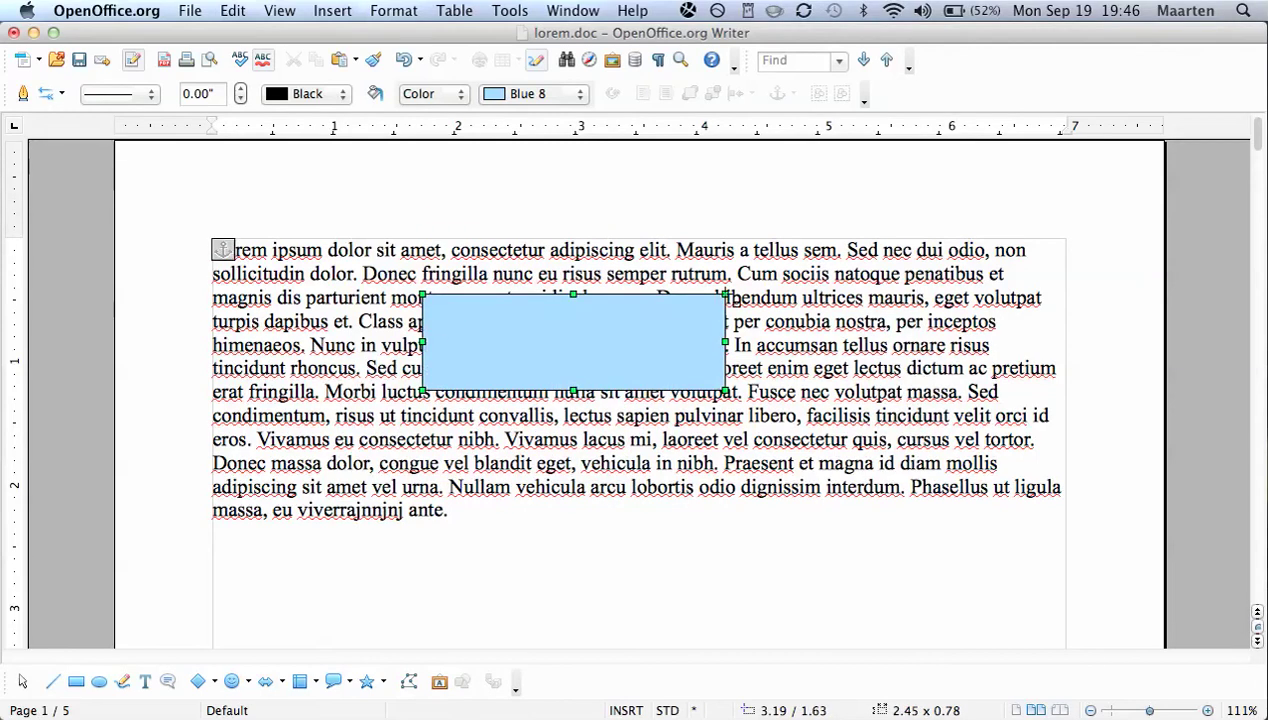
pyautogui.click(580, 94)
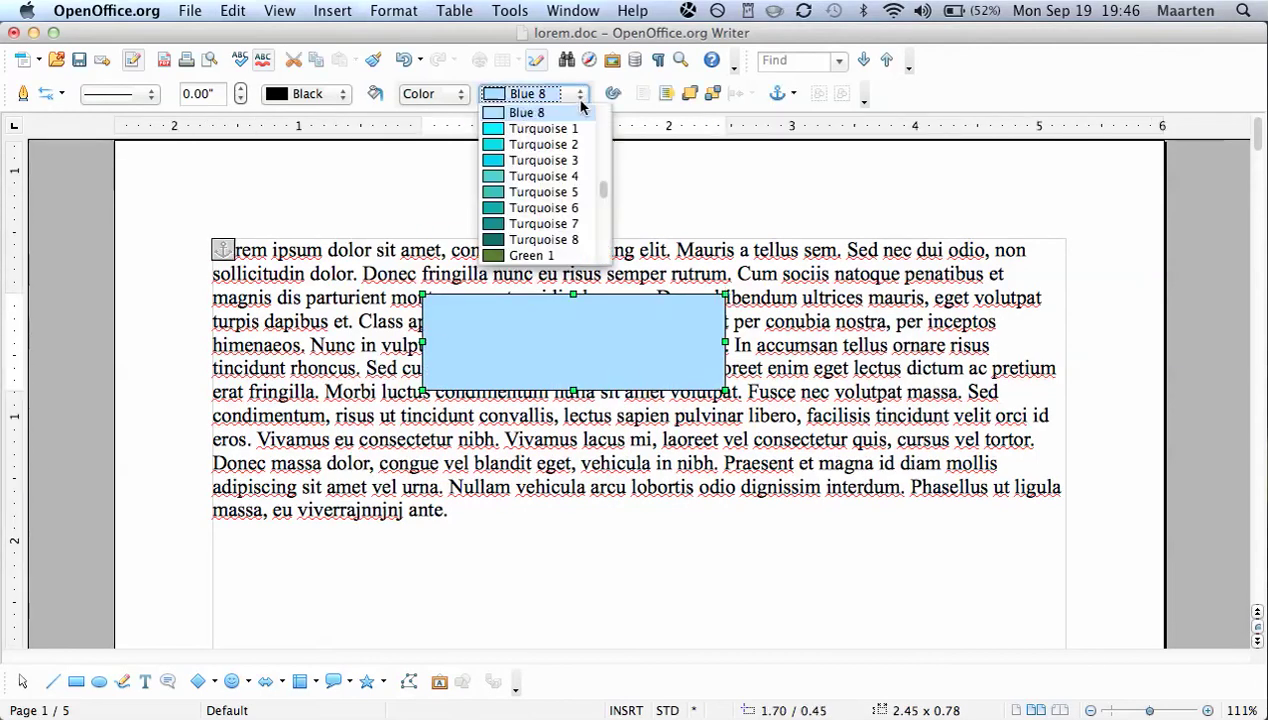
pyautogui.scroll(5, 586, 136)
pyautogui.scroll(5, 588, 145)
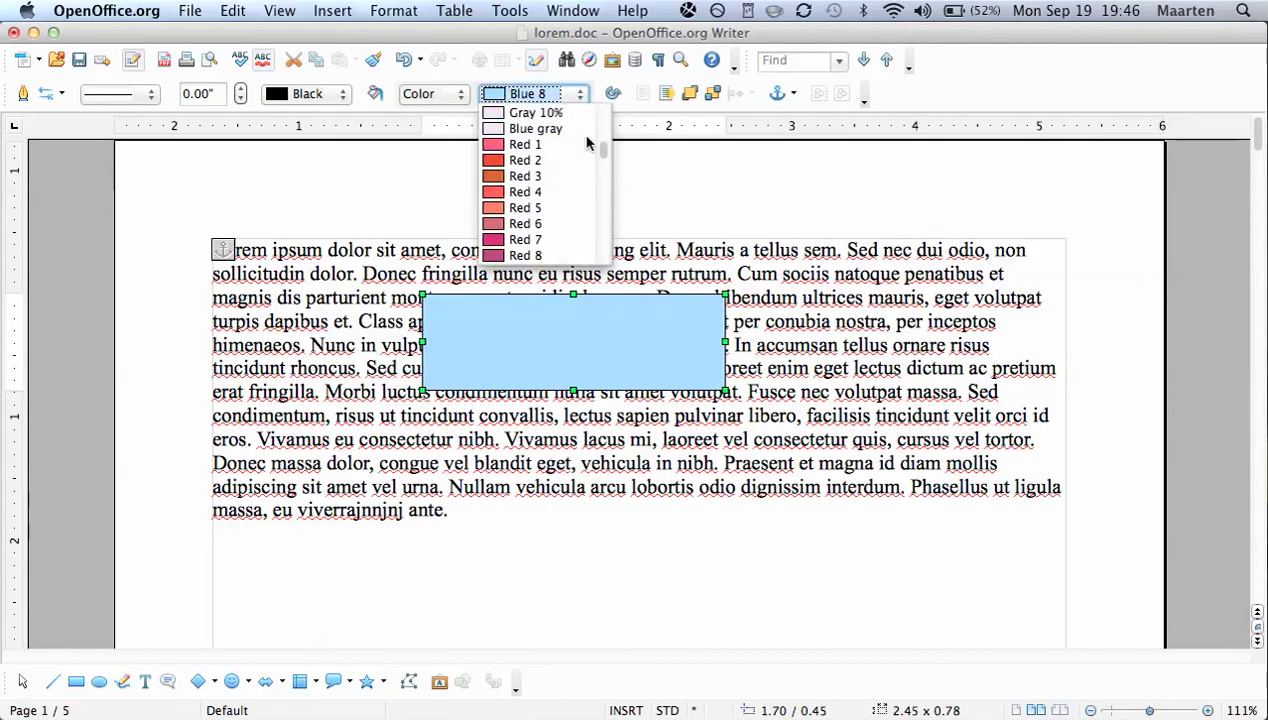
pyautogui.scroll(5, 588, 145)
pyautogui.scroll(3, 588, 145)
pyautogui.scroll(-1, 585, 150)
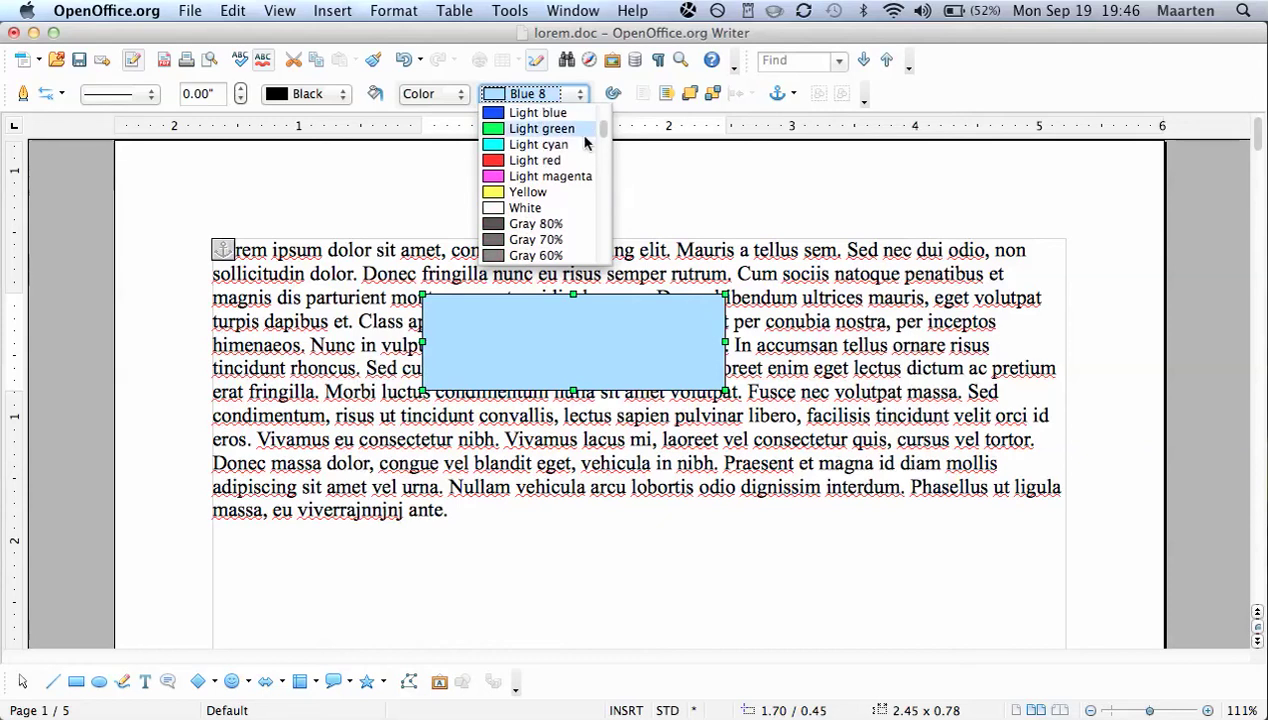
pyautogui.click(556, 209)
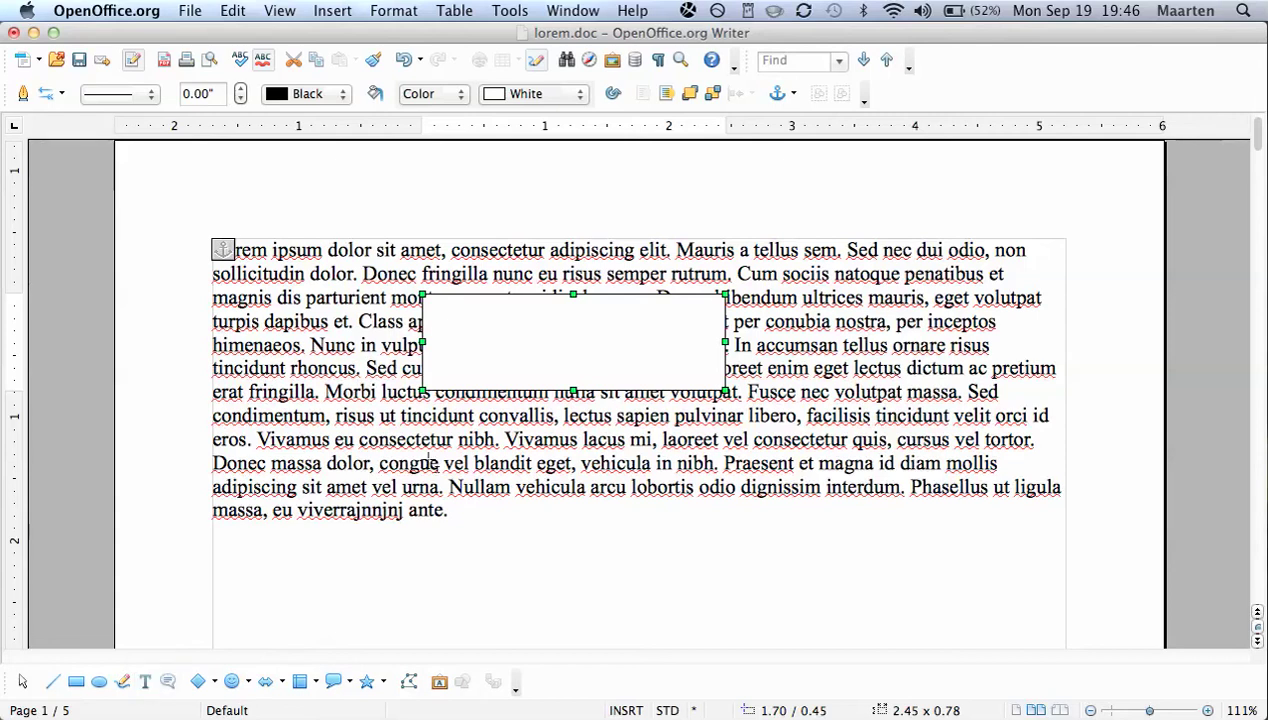
# - Type 'Text box text' into the rectangle and reposition it over the paragraph's middle
pyautogui.write('nkvnf')
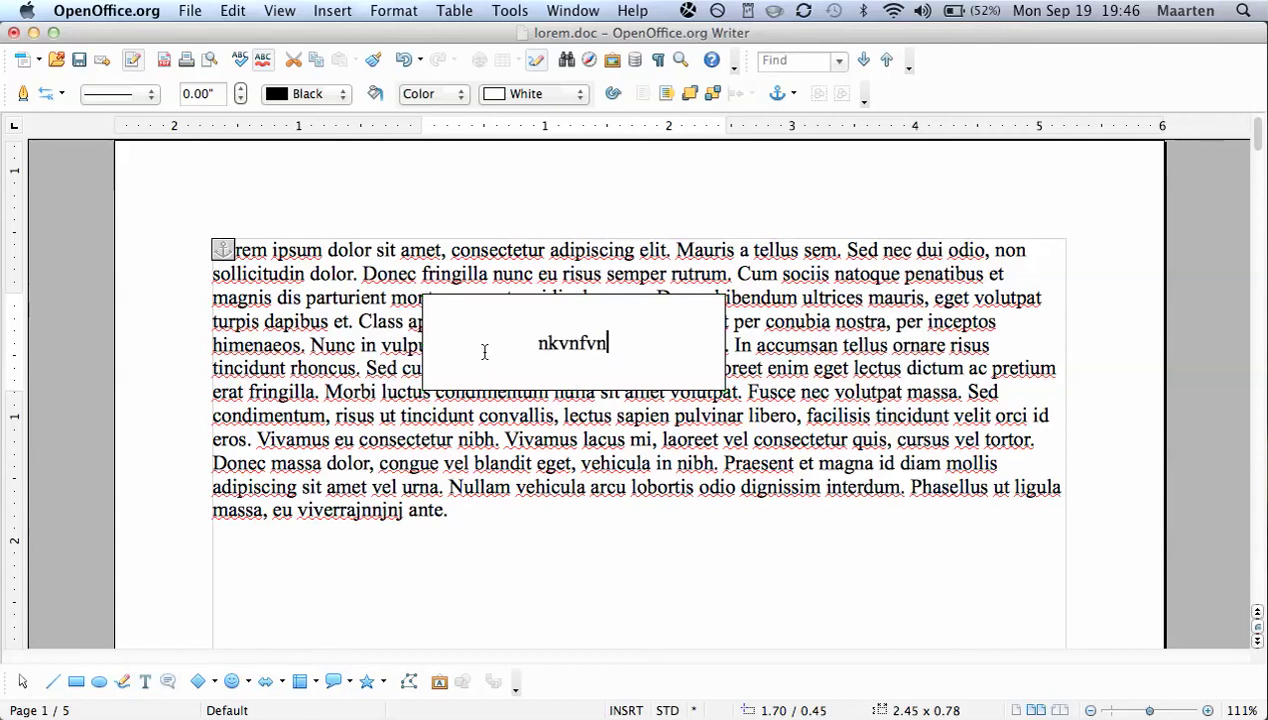
pyautogui.write('vn')
pyautogui.press('BackSpace')
pyautogui.press('BackSpace')
pyautogui.press('BackSpace')
pyautogui.press('BackSpace')
pyautogui.press('BackSpace')
pyautogui.press('BackSpace')
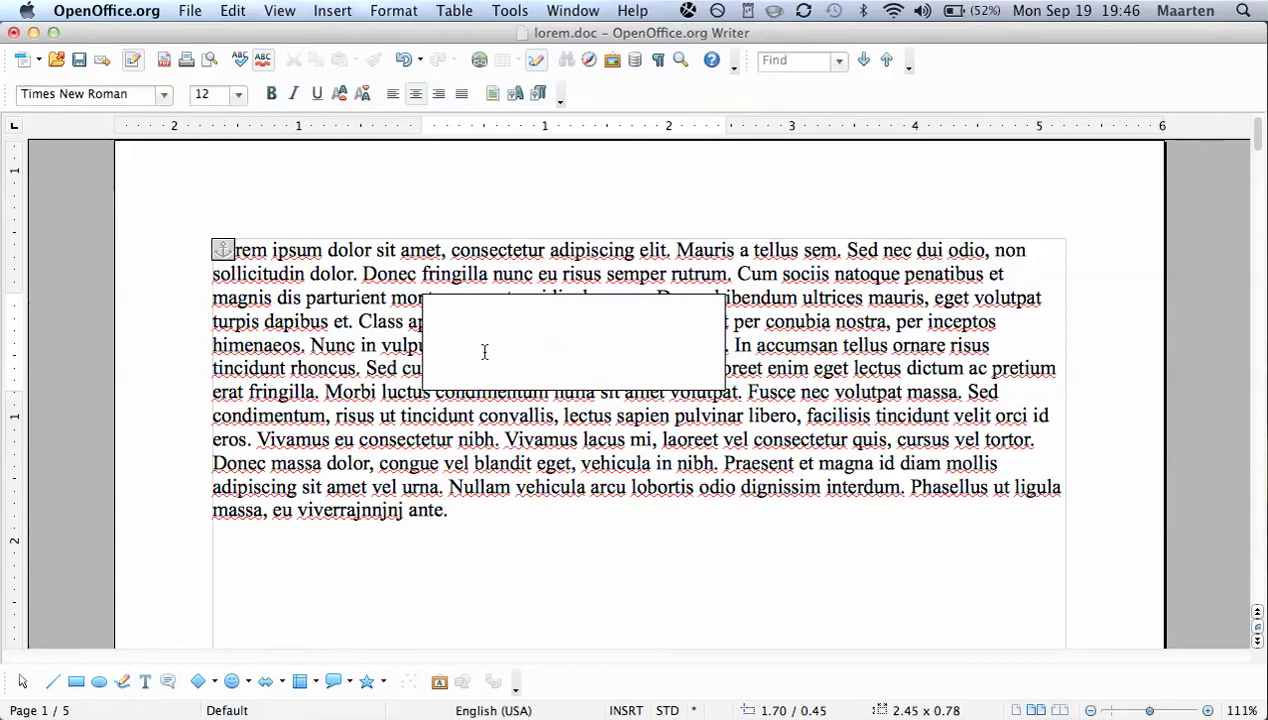
pyautogui.write('Text box')
pyautogui.write(' text')
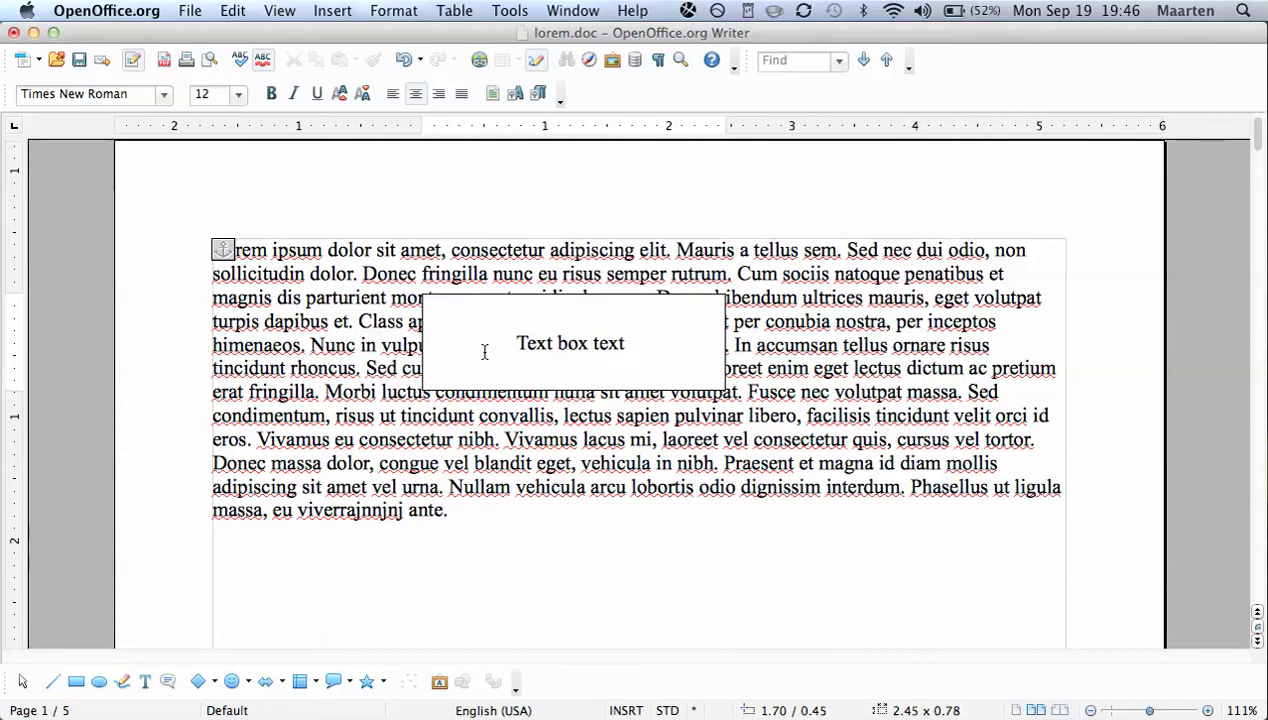
pyautogui.press('Escape')
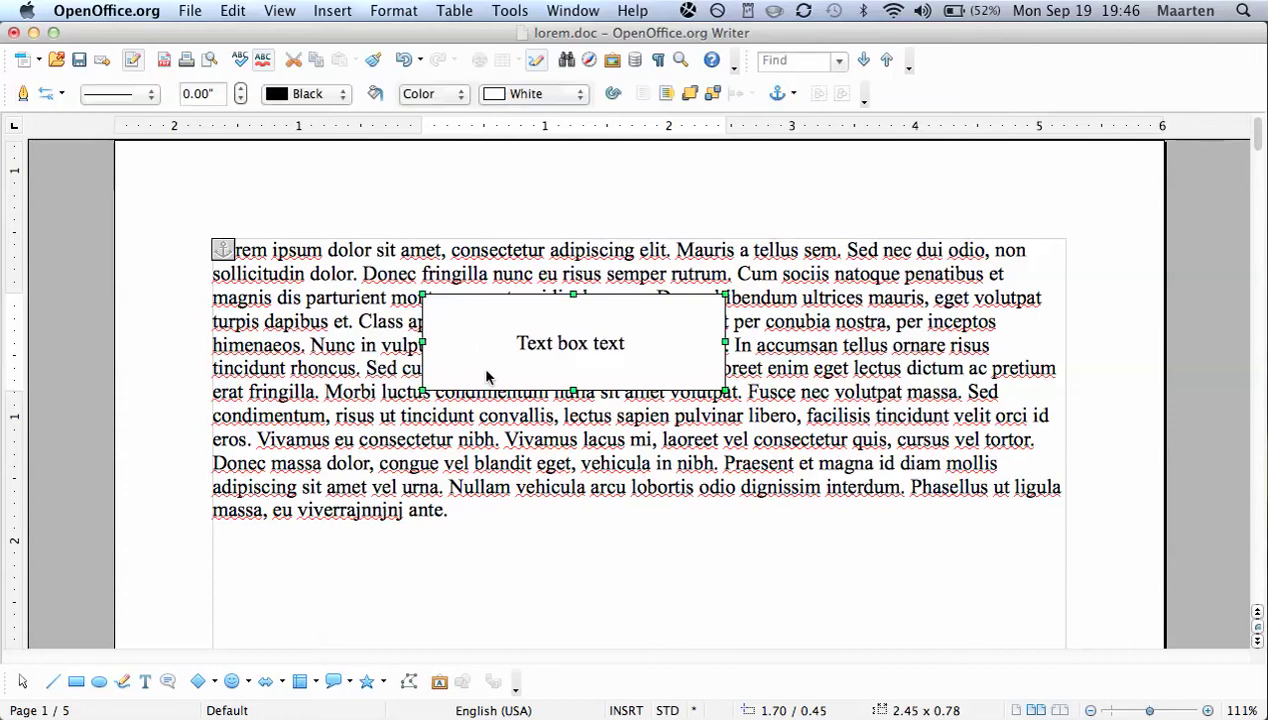
pyautogui.moveTo(487, 376); pyautogui.dragTo(566, 447)
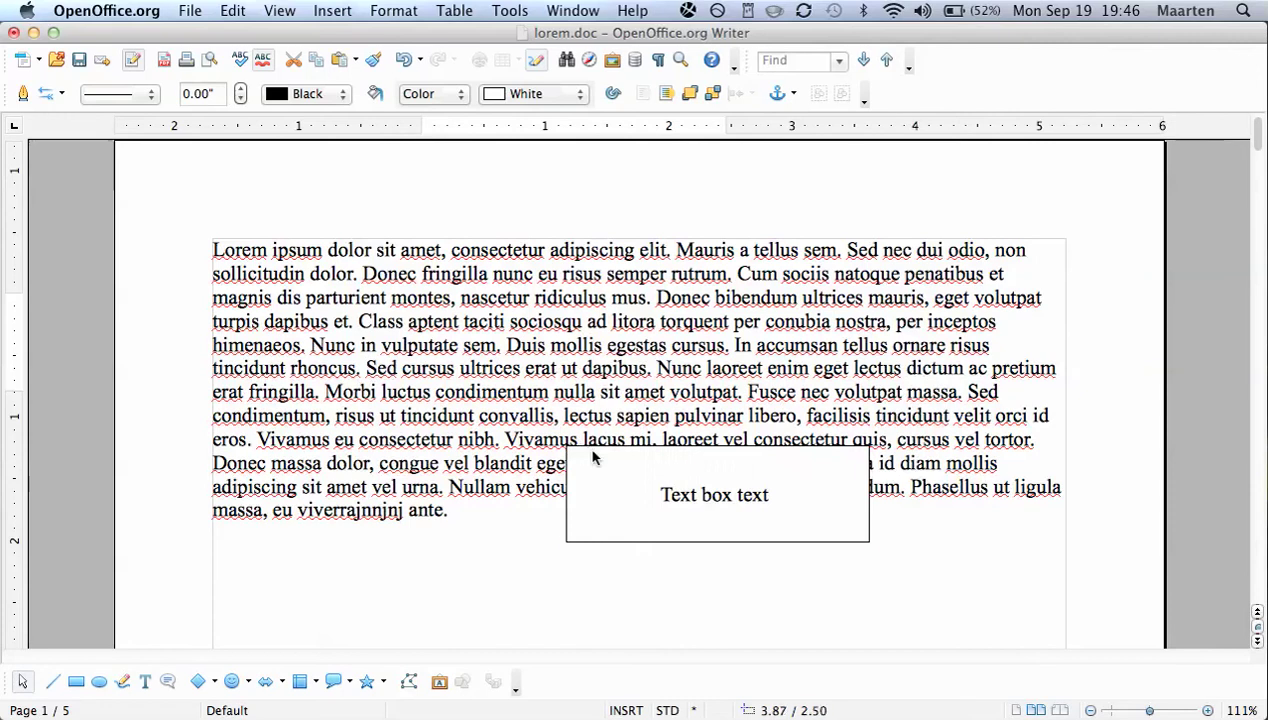
pyautogui.moveTo(592, 457); pyautogui.dragTo(472, 342)
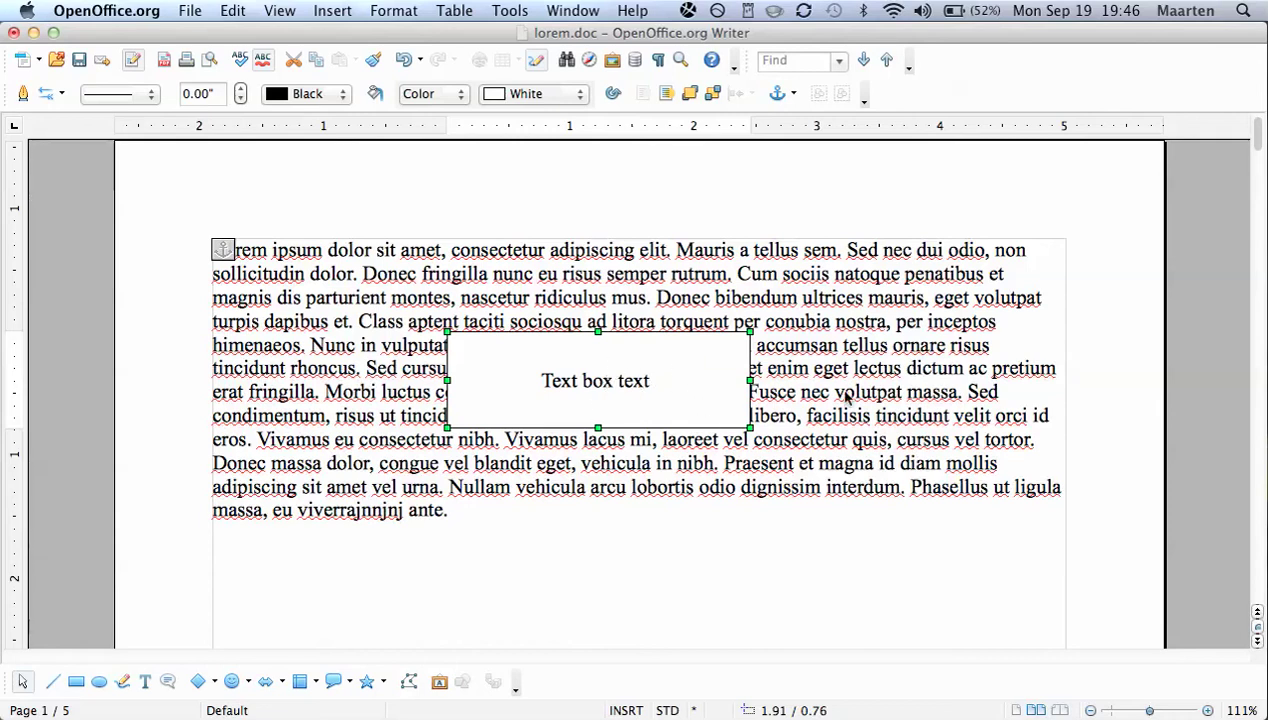
# - Set the text box's wrap to Page Wrap and reposition it within the paragraph
pyautogui.rightClick(632, 356)
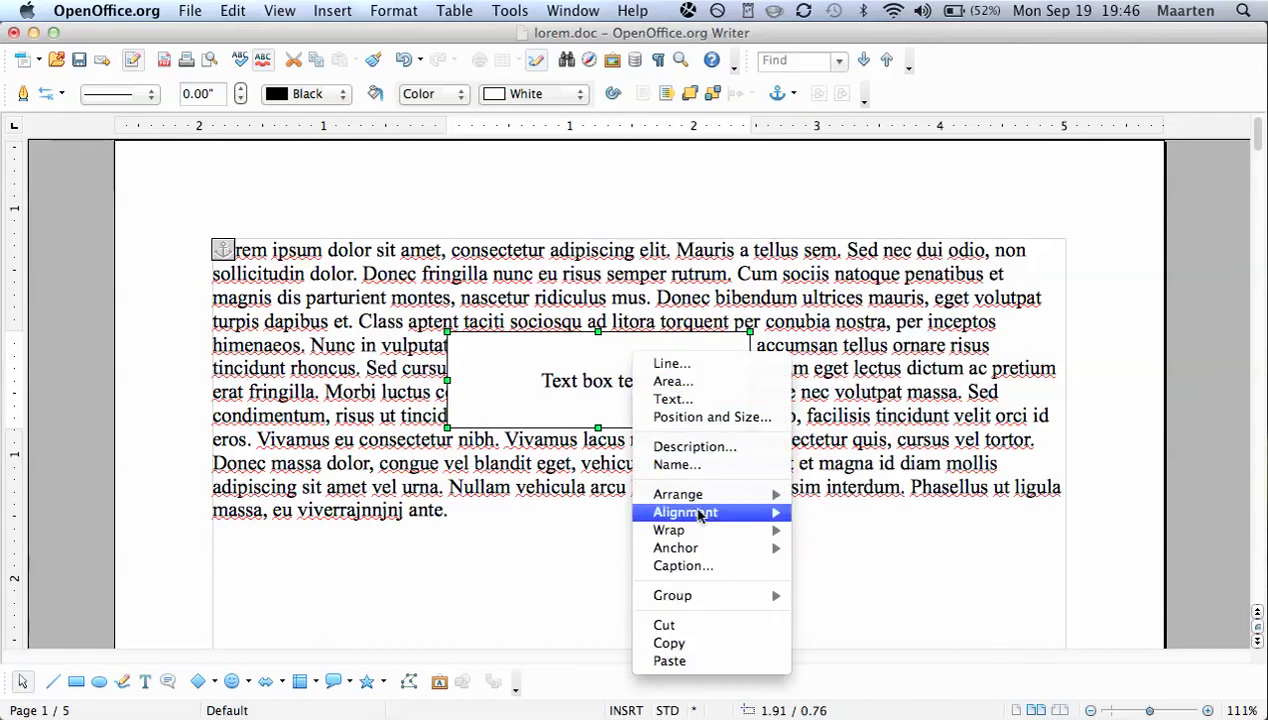
pyautogui.moveTo(690, 530)
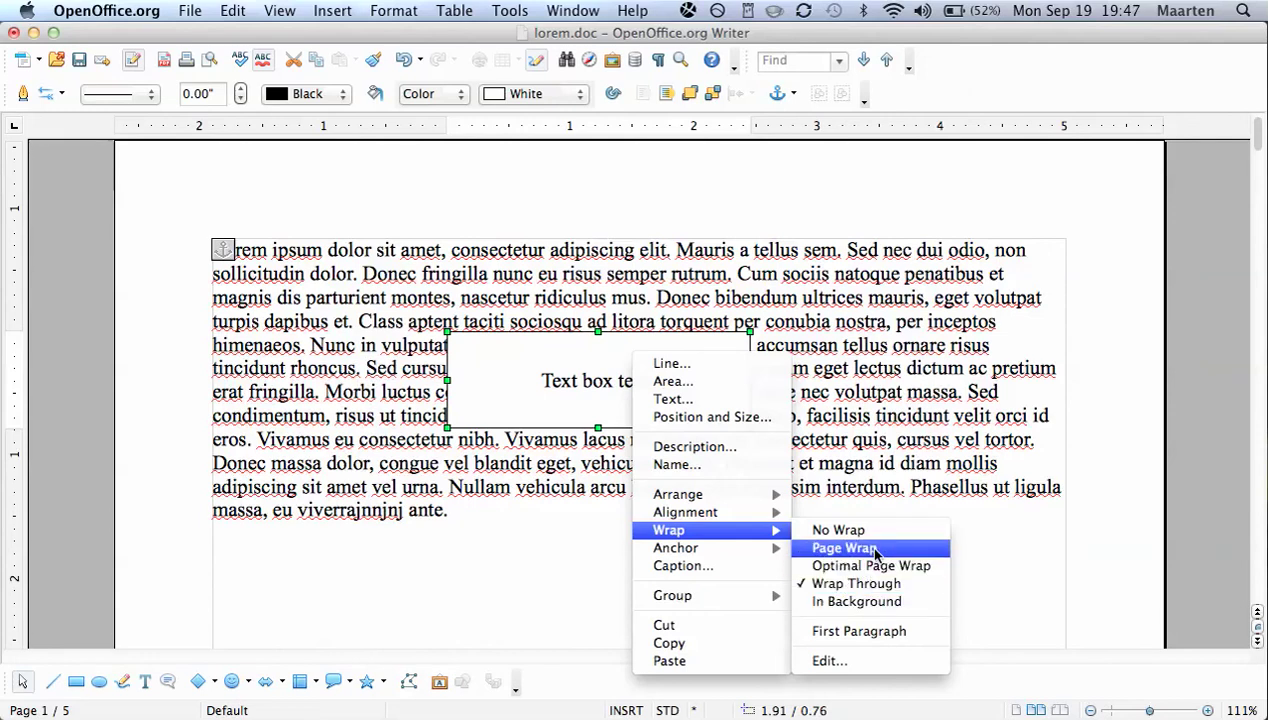
pyautogui.click(875, 549)
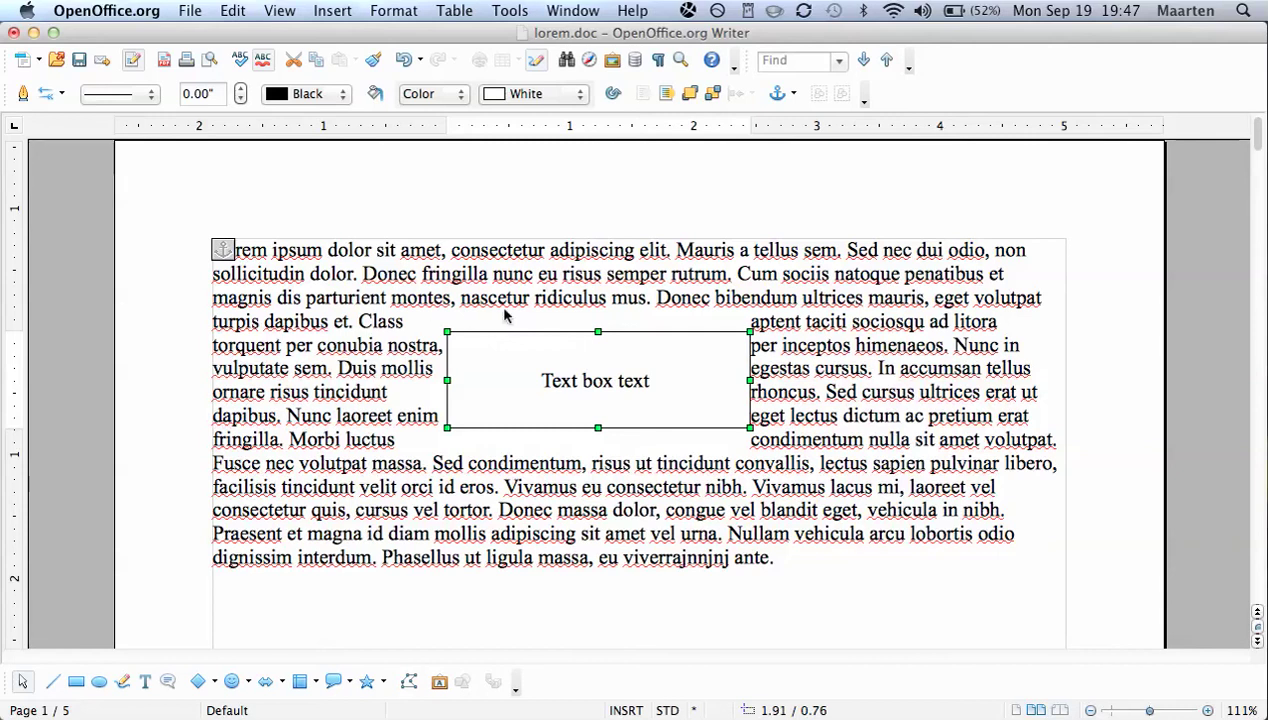
pyautogui.moveTo(502, 347); pyautogui.dragTo(389, 424)
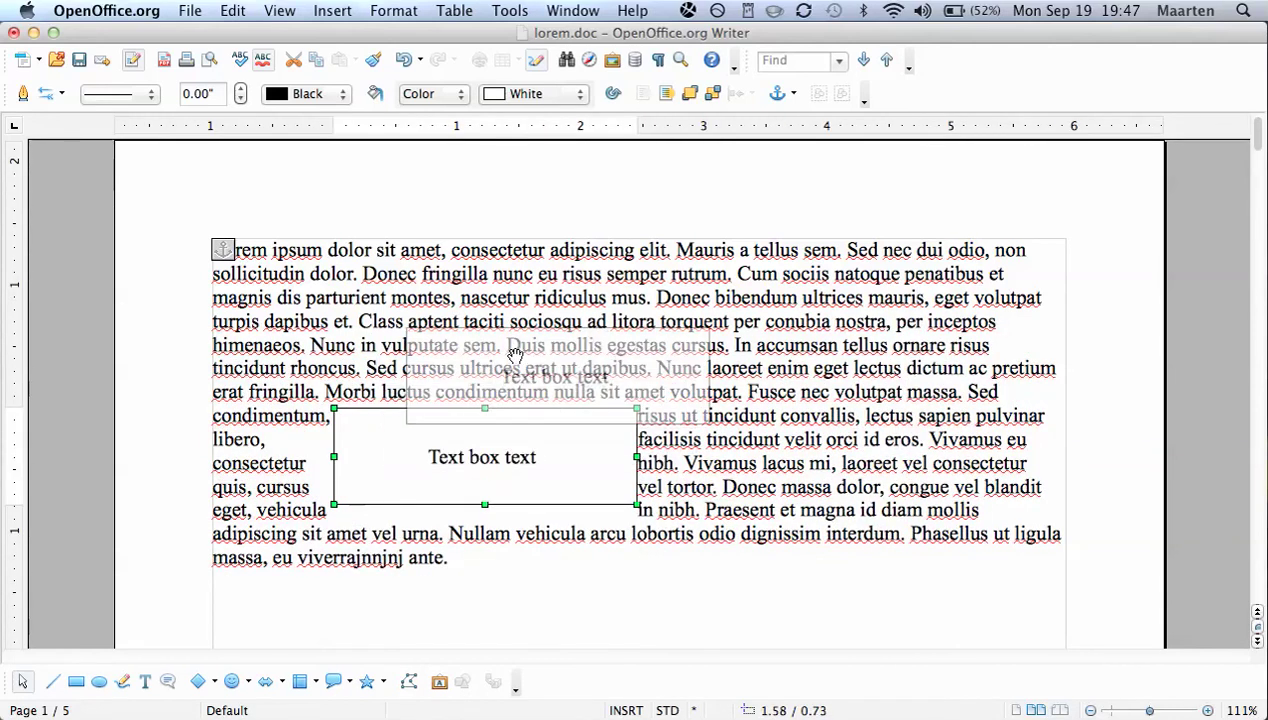
pyautogui.moveTo(443, 437); pyautogui.dragTo(514, 354)
# - Try Optimal Page Wrap and In Background, move the box right, then restore Page Wrap
pyautogui.rightClick(514, 354)
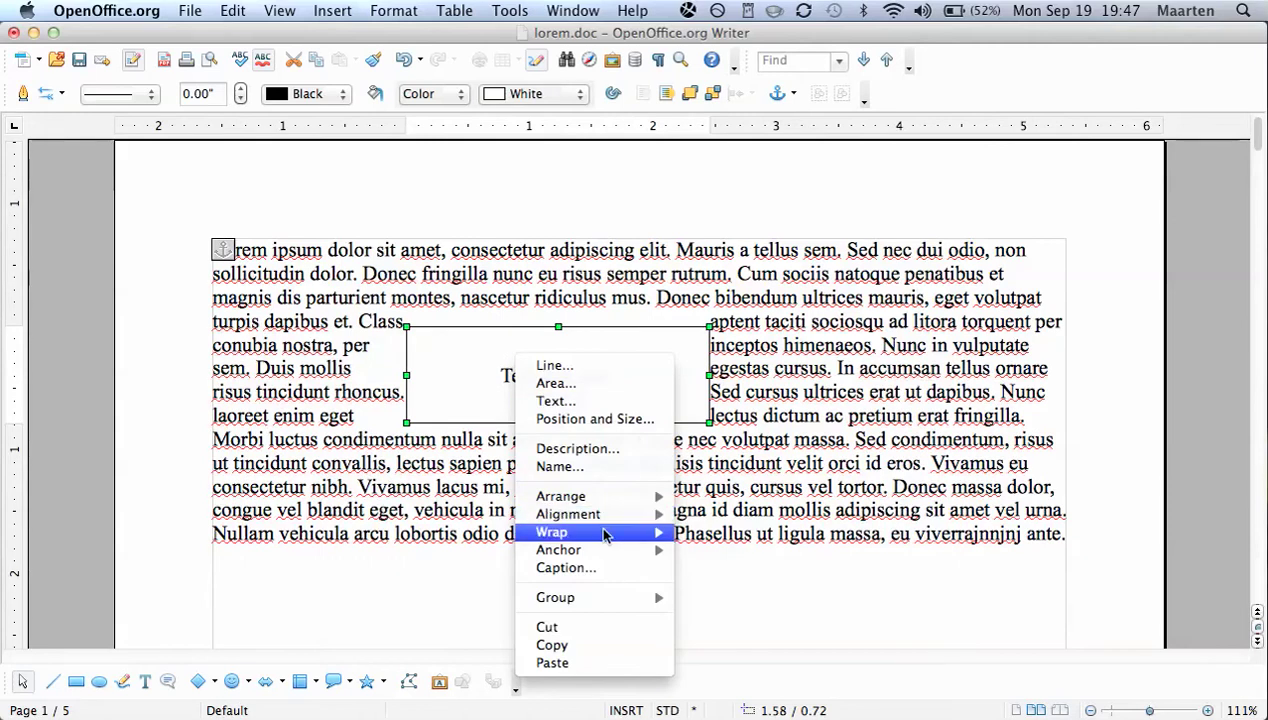
pyautogui.moveTo(595, 532)
pyautogui.click(717, 568)
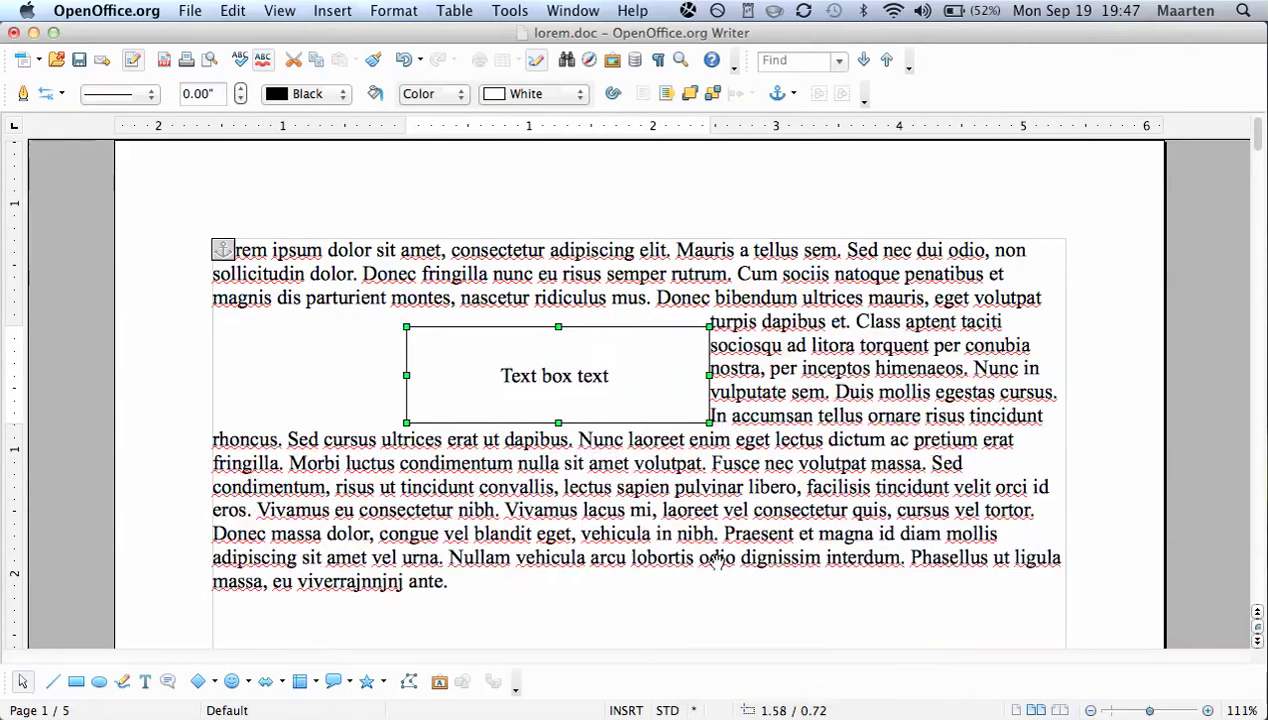
pyautogui.moveTo(597, 343)
pyautogui.mouseDown()
pyautogui.moveTo(451, 363)
pyautogui.moveTo(836, 387)
pyautogui.mouseUp()
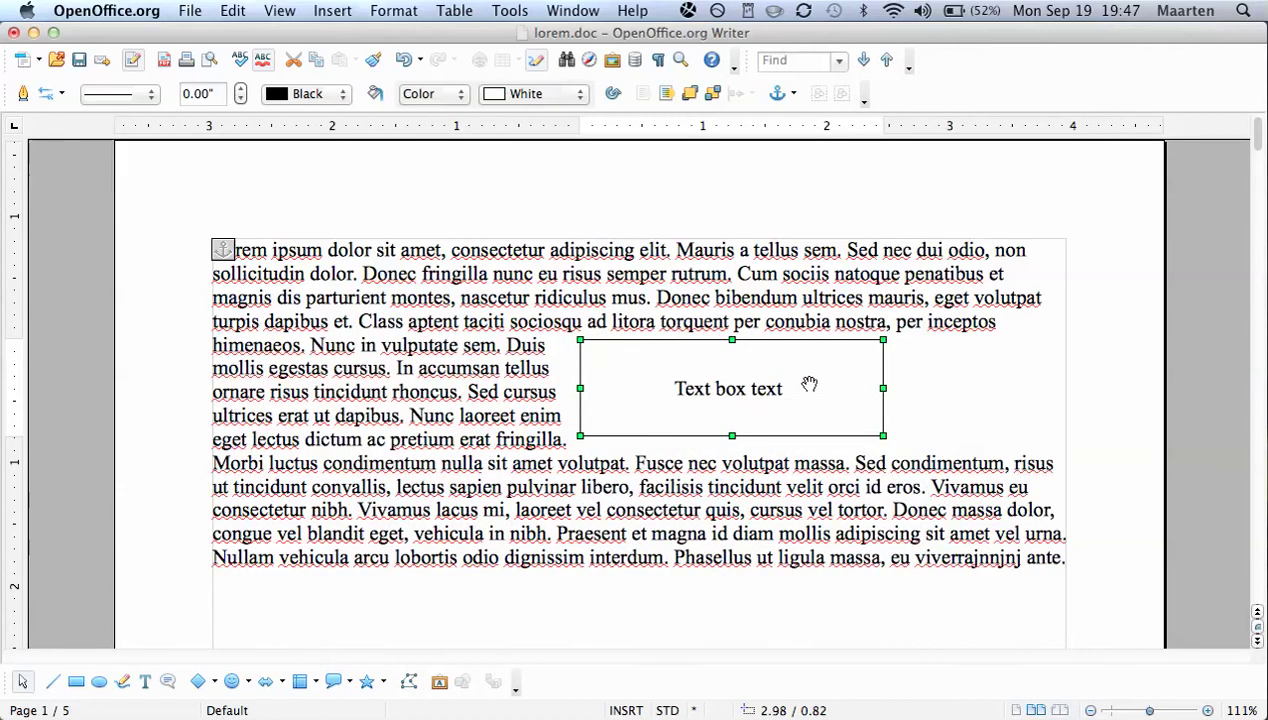
pyautogui.rightClick(809, 384)
pyautogui.moveTo(846, 560)
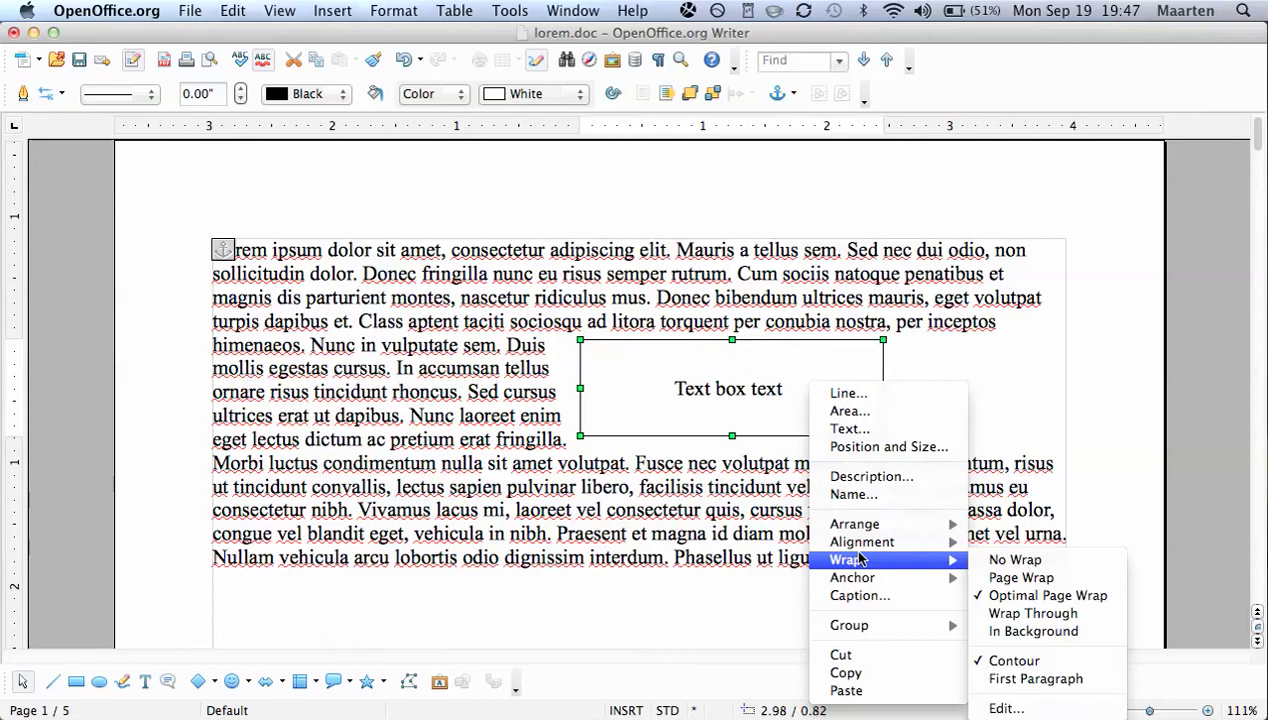
pyautogui.click(1027, 631)
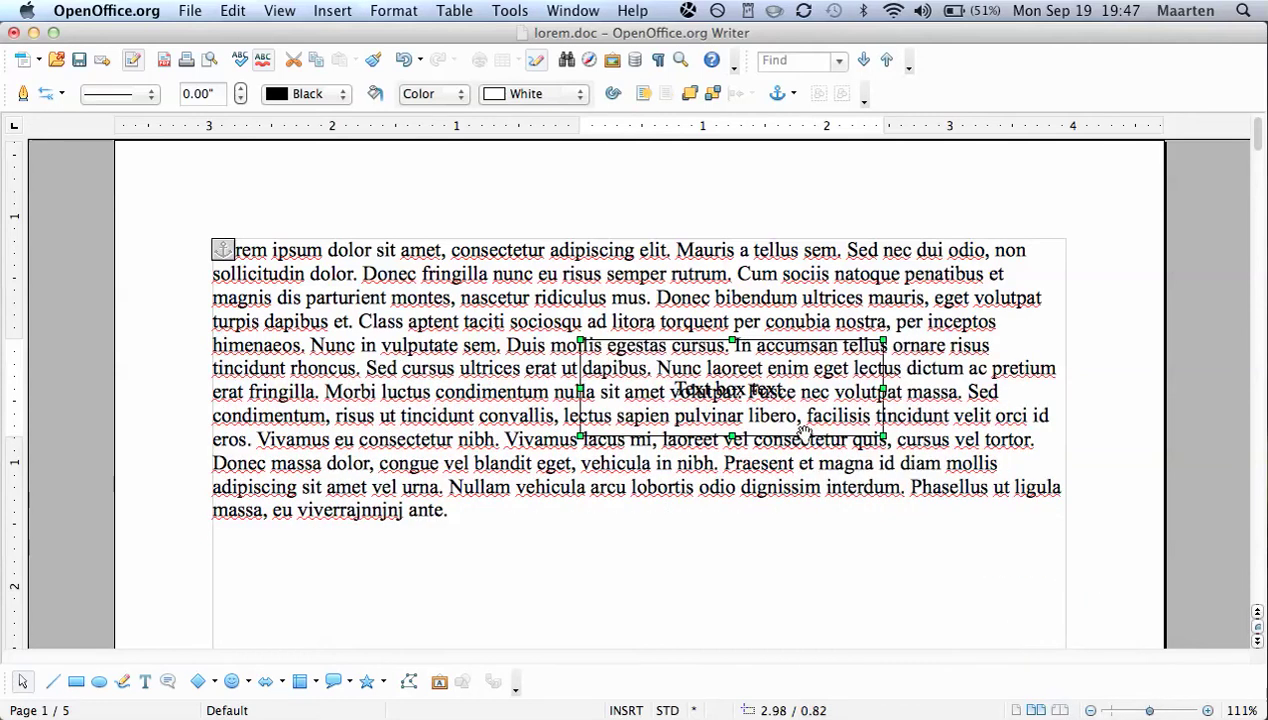
pyautogui.rightClick(814, 402)
pyautogui.moveTo(850, 581)
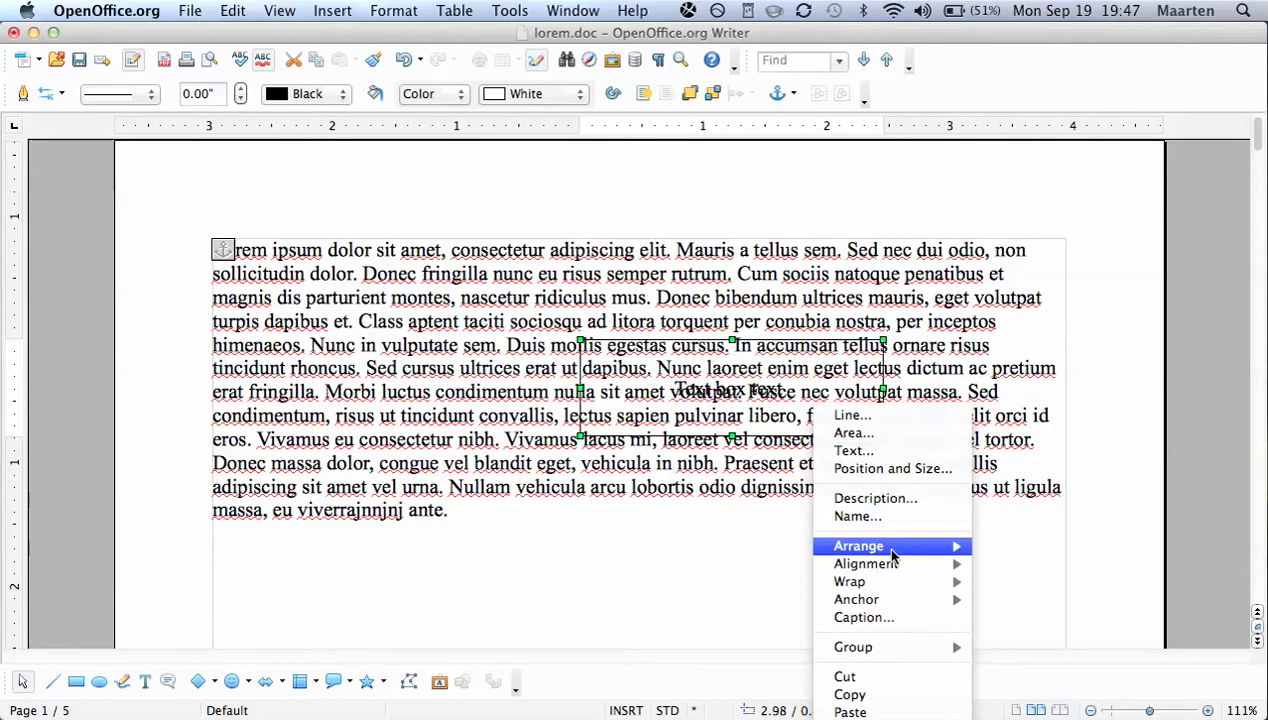
pyautogui.click(1030, 600)
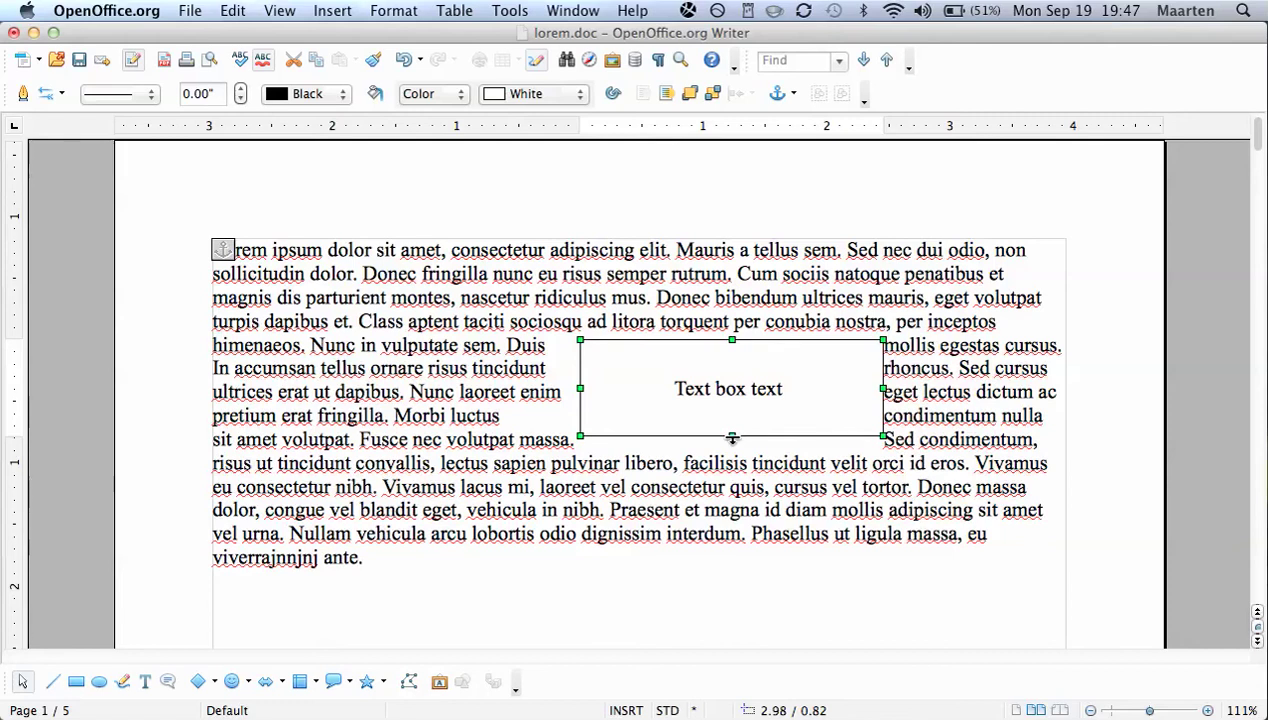
# - Drag the box's bottom edge down, then partway back up to make it slightly taller
pyautogui.moveTo(732, 437); pyautogui.dragTo(735, 536)
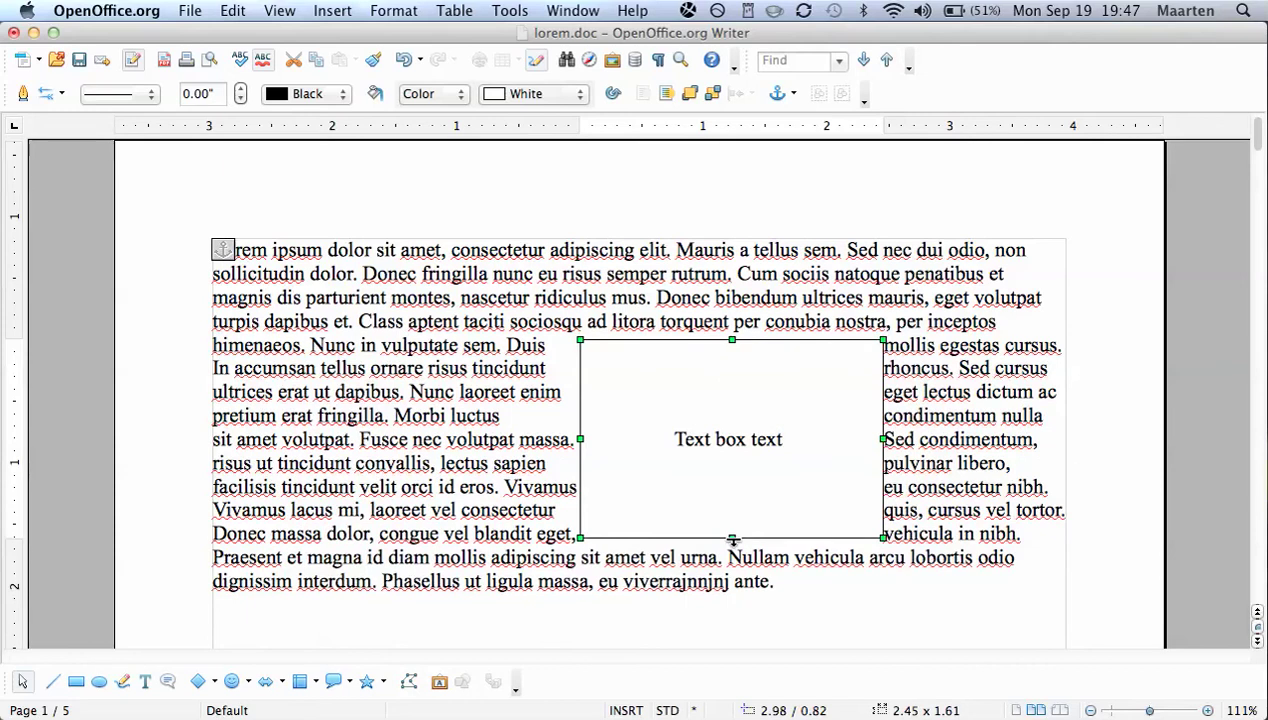
pyautogui.moveTo(733, 540); pyautogui.dragTo(715, 461)
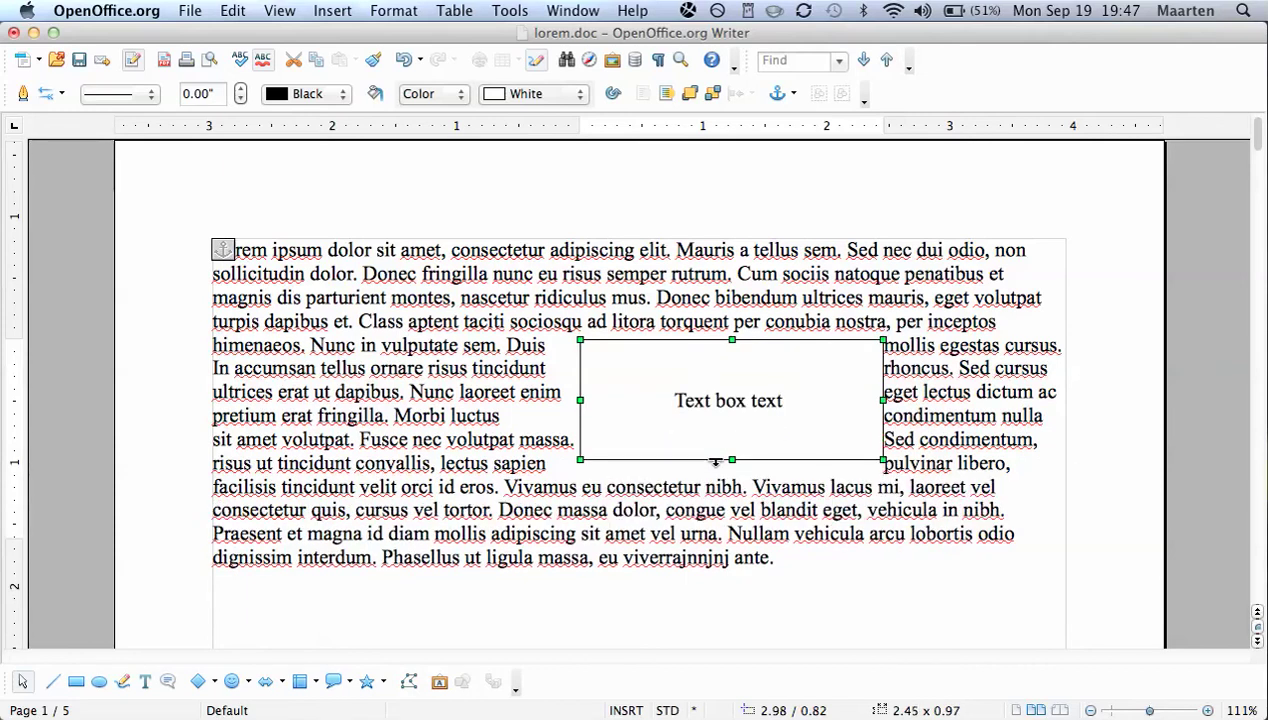
# - Enlarge the text box leftward and downward, commit the resize and reselect the box
pyautogui.moveTo(580, 460); pyautogui.dragTo(552, 505)
pyautogui.doubleClick(705, 424)
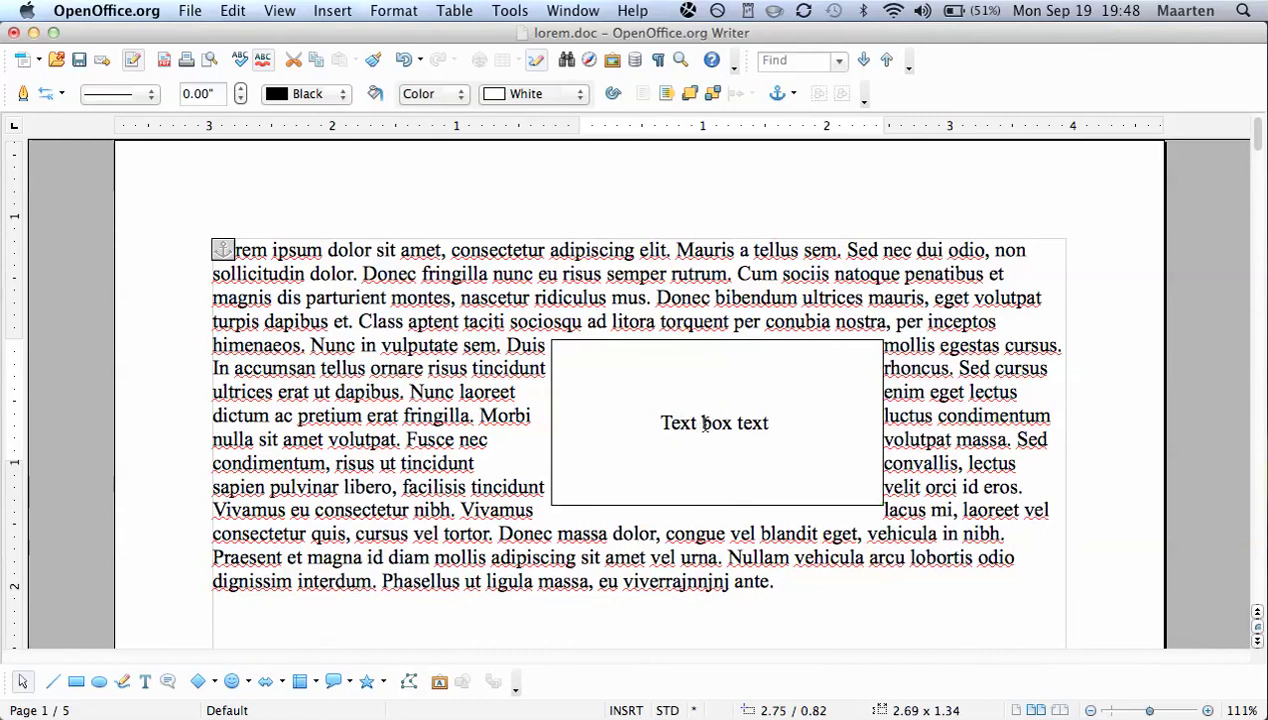
pyautogui.tripleClick(705, 424)
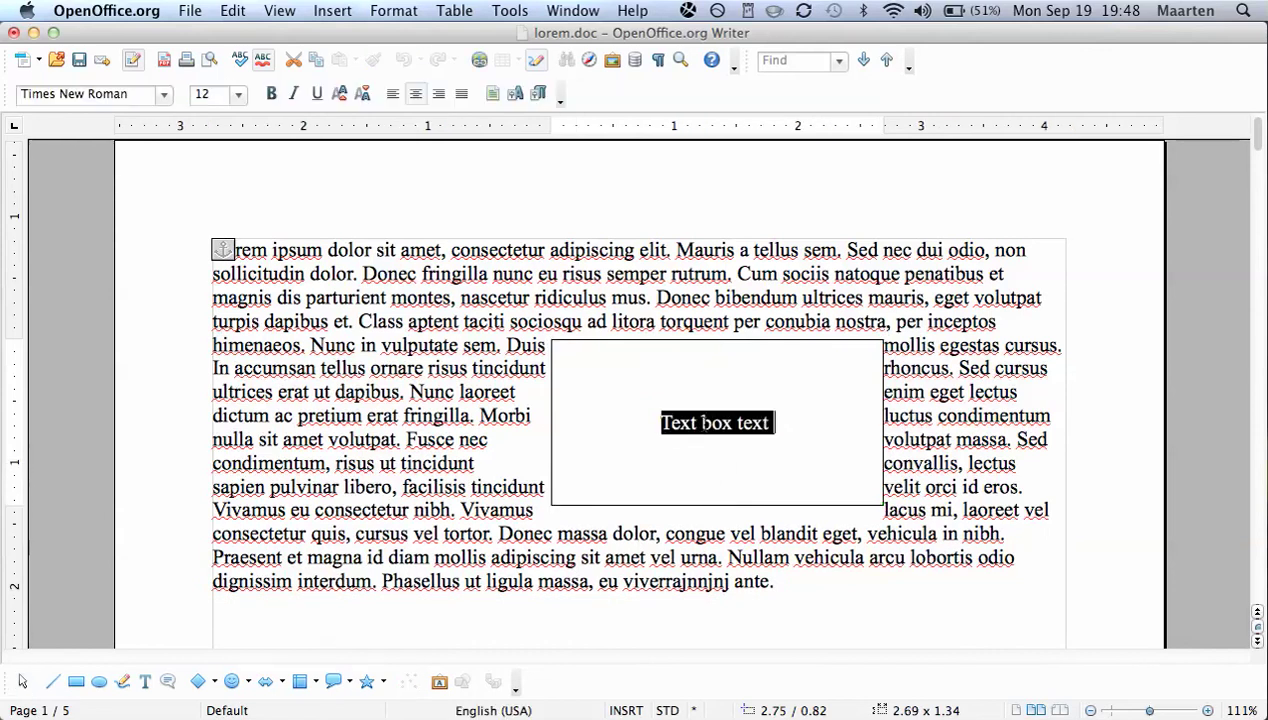
pyautogui.press('Escape')
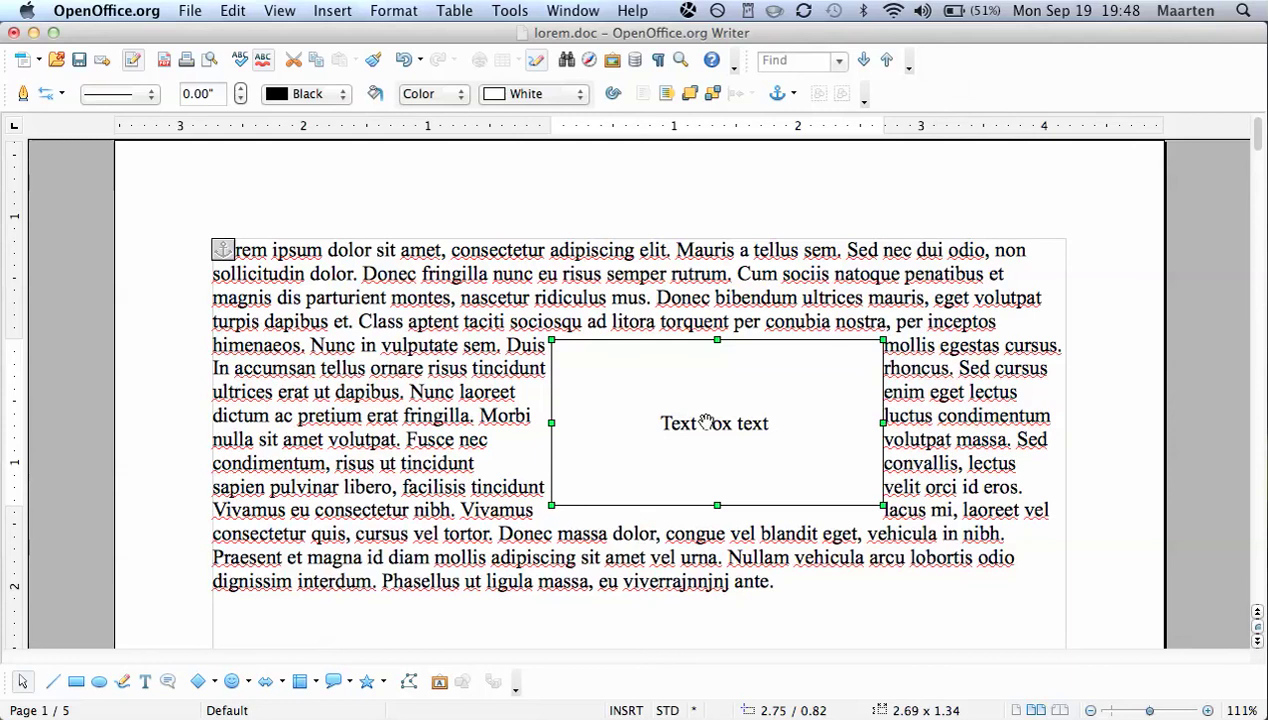
pyautogui.rightClick(706, 422)
pyautogui.press('Escape')
pyautogui.rightClick(683, 427)
pyautogui.click(650, 426)
pyautogui.click(145, 681)
# - Add 'nknfkenf' to the first line, then type lines 'fenfnekf', 'fenknfke' and 'fekfe'
pyautogui.write('nknfk')
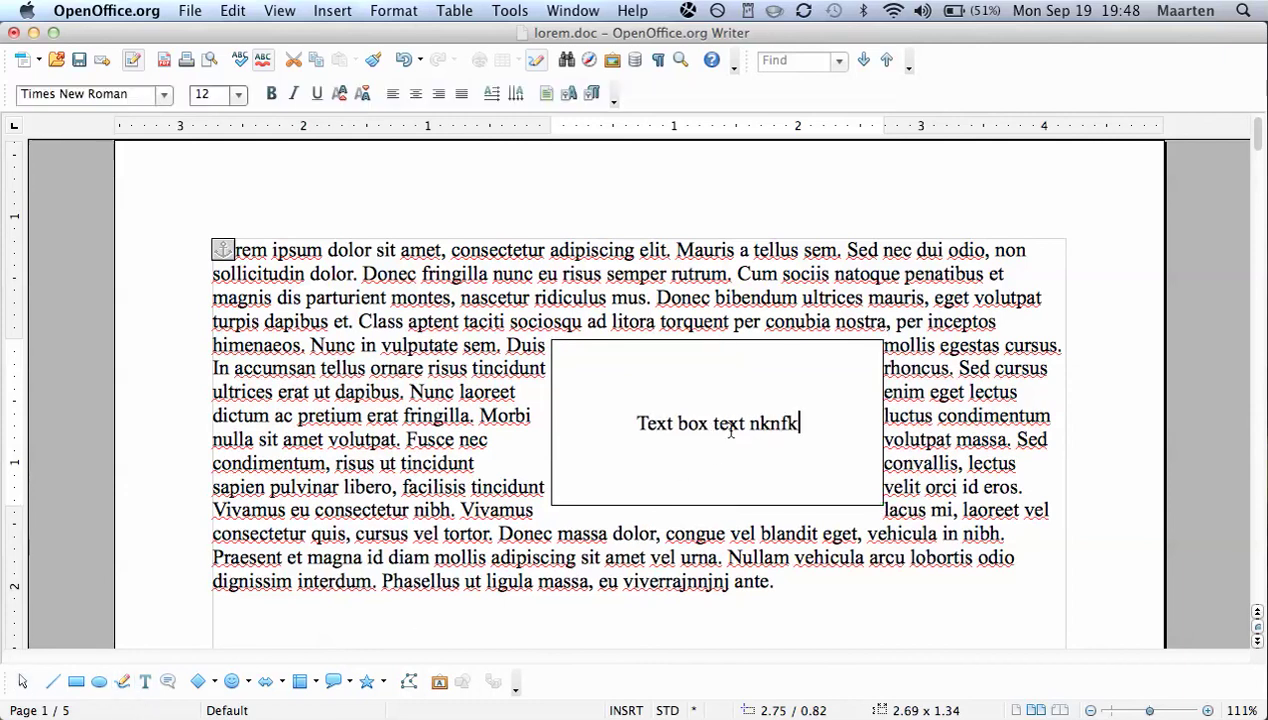
pyautogui.write('enf')
pyautogui.press('Return')
pyautogui.write('fenfnekf')
pyautogui.press('Return')
pyautogui.write('fenknfke')
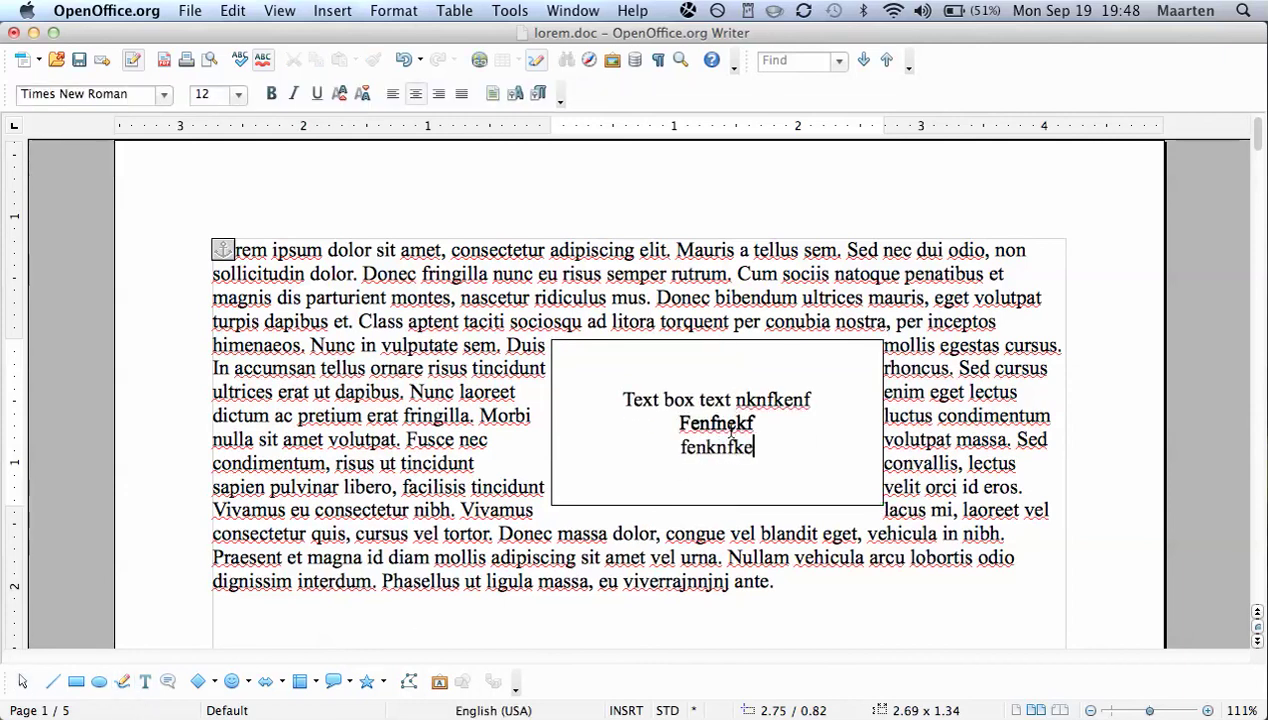
pyautogui.press('Return')
pyautogui.write('fek')
pyautogui.write('fe')
pyautogui.press('Return')
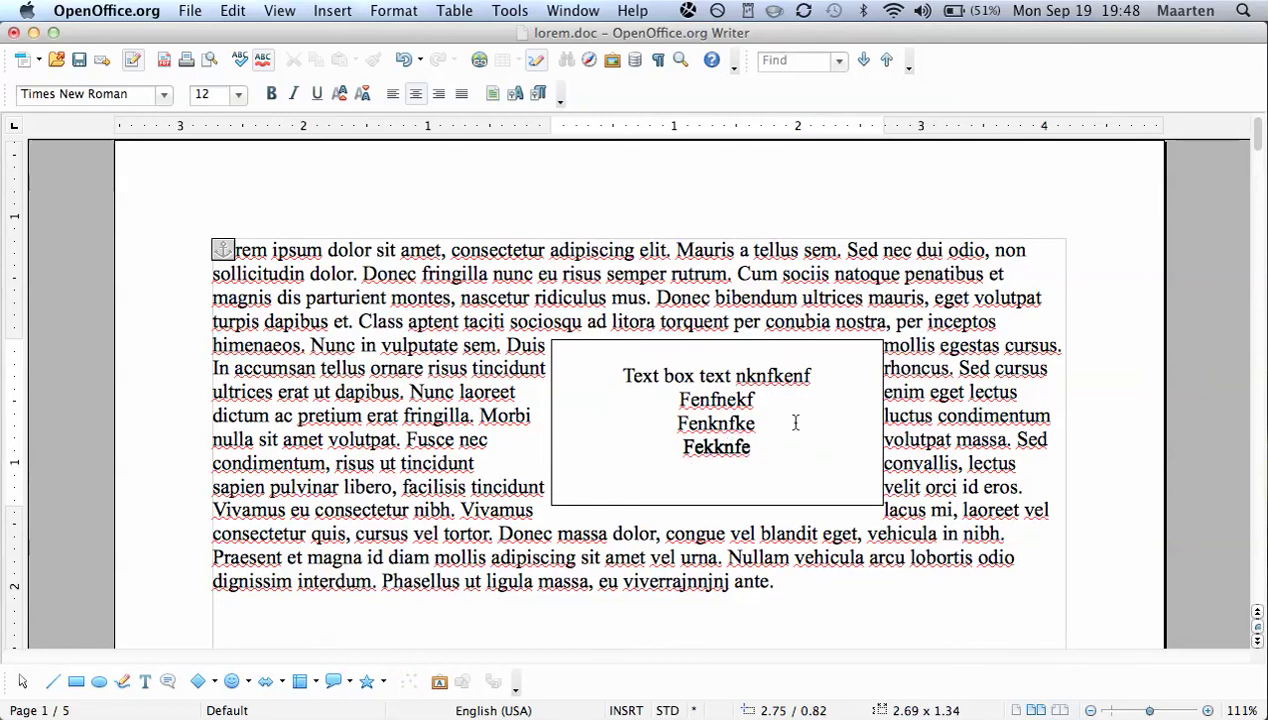
# - Check the box's spelling, anchor and alignment menus without changing anything, then resume editing
pyautogui.rightClick(718, 450)
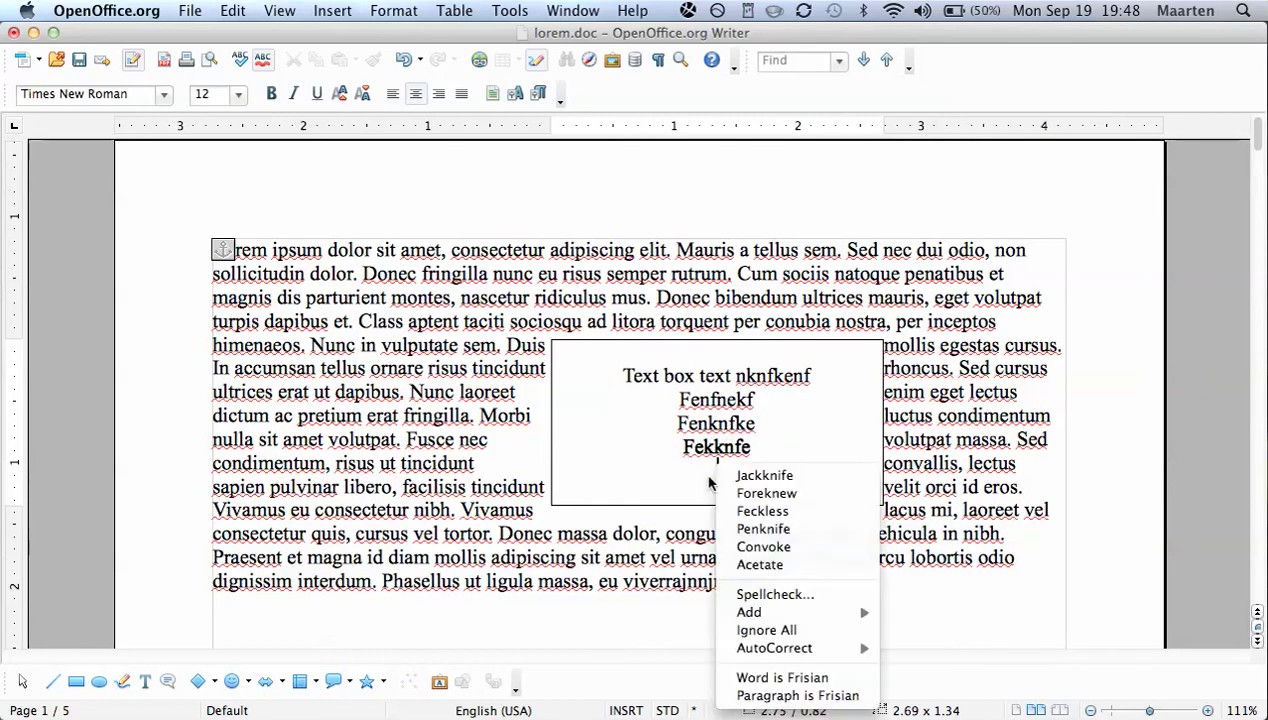
pyautogui.click(655, 504)
pyautogui.click(657, 505)
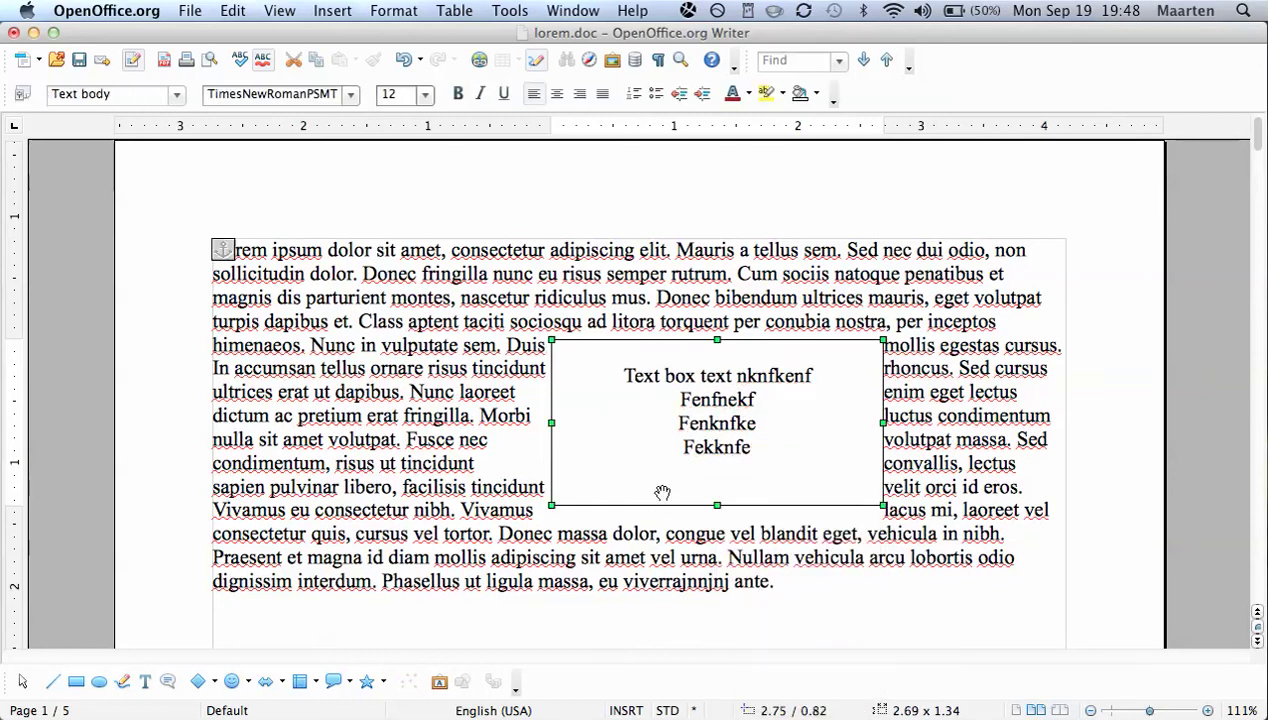
pyautogui.rightClick(678, 444)
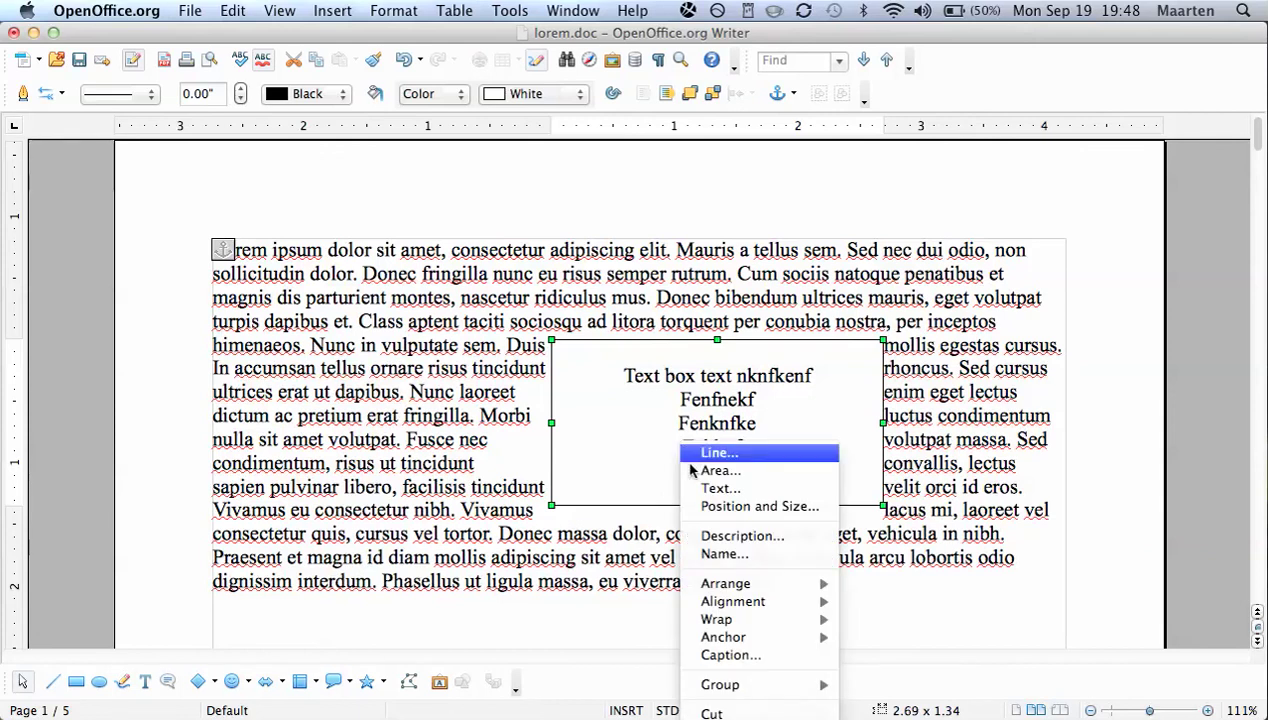
pyautogui.moveTo(723, 637)
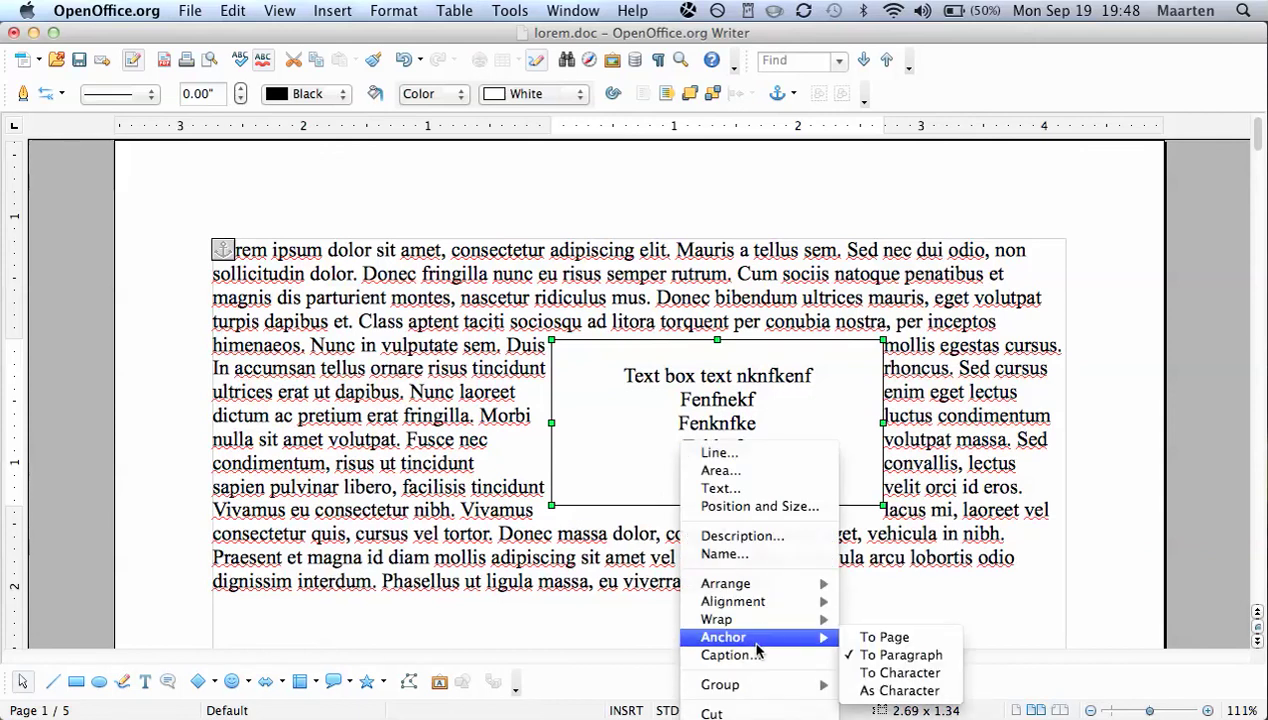
pyautogui.click(788, 604)
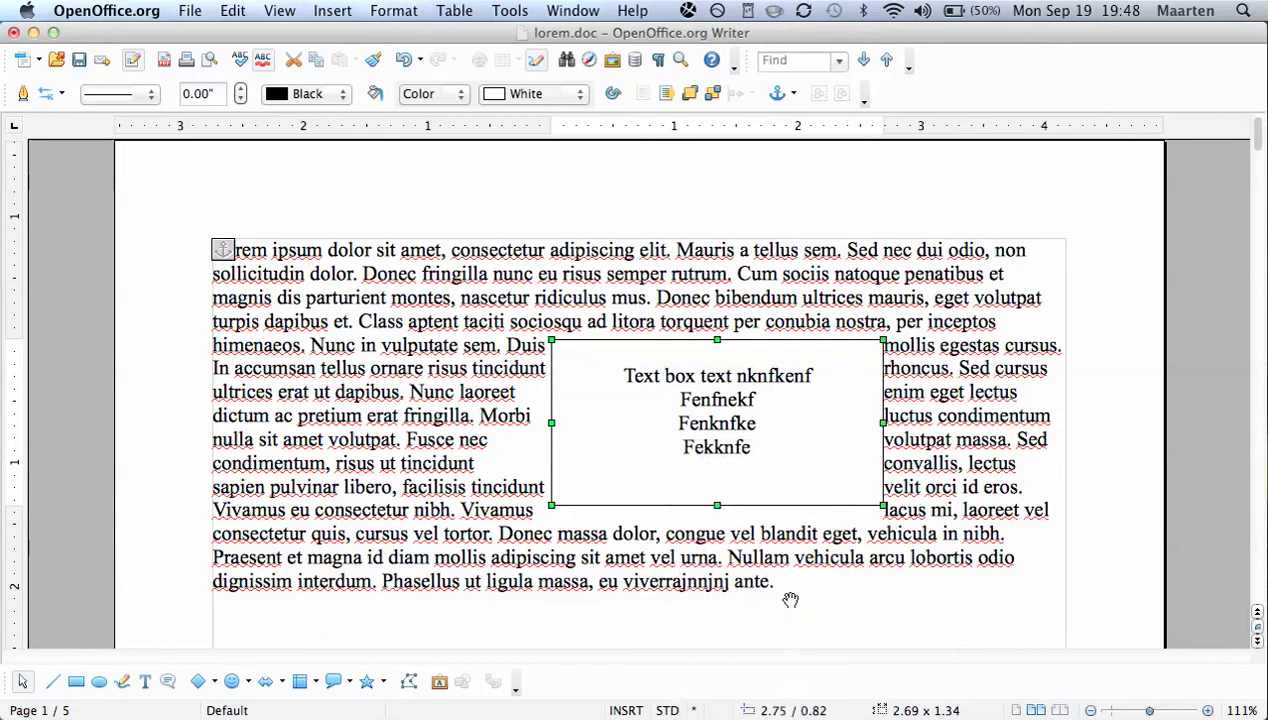
pyautogui.rightClick(767, 448)
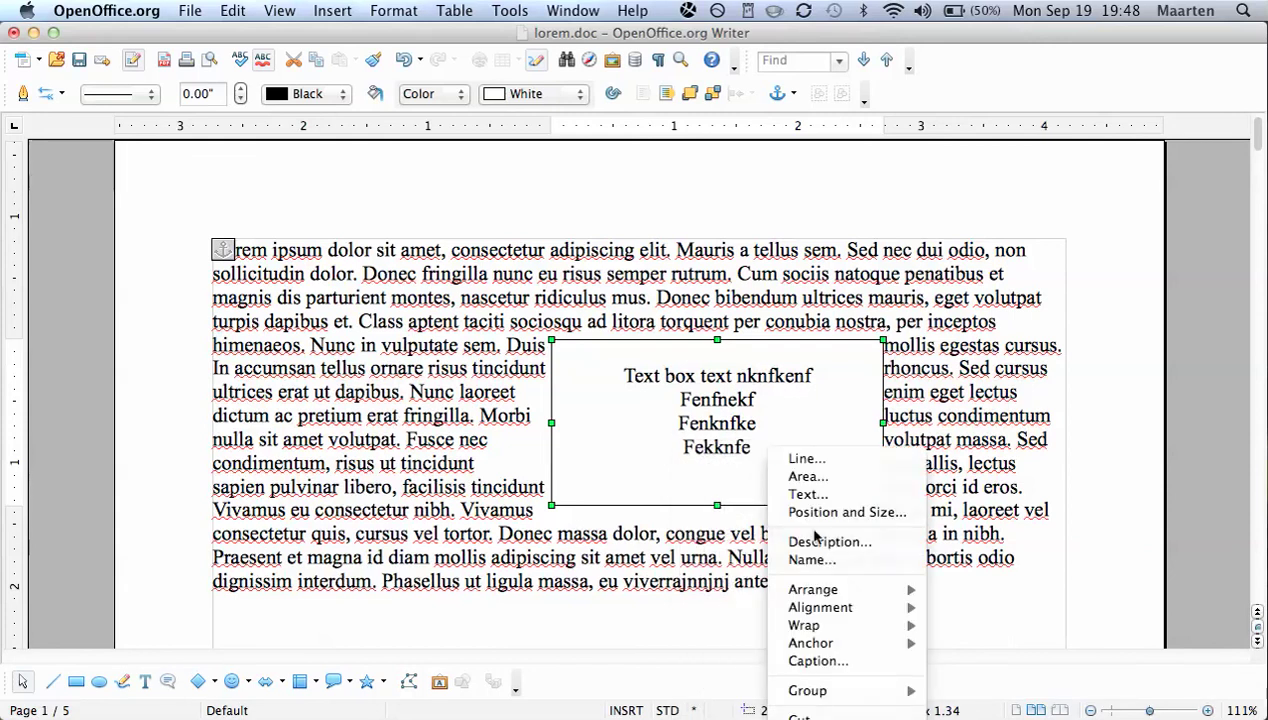
pyautogui.click(822, 607)
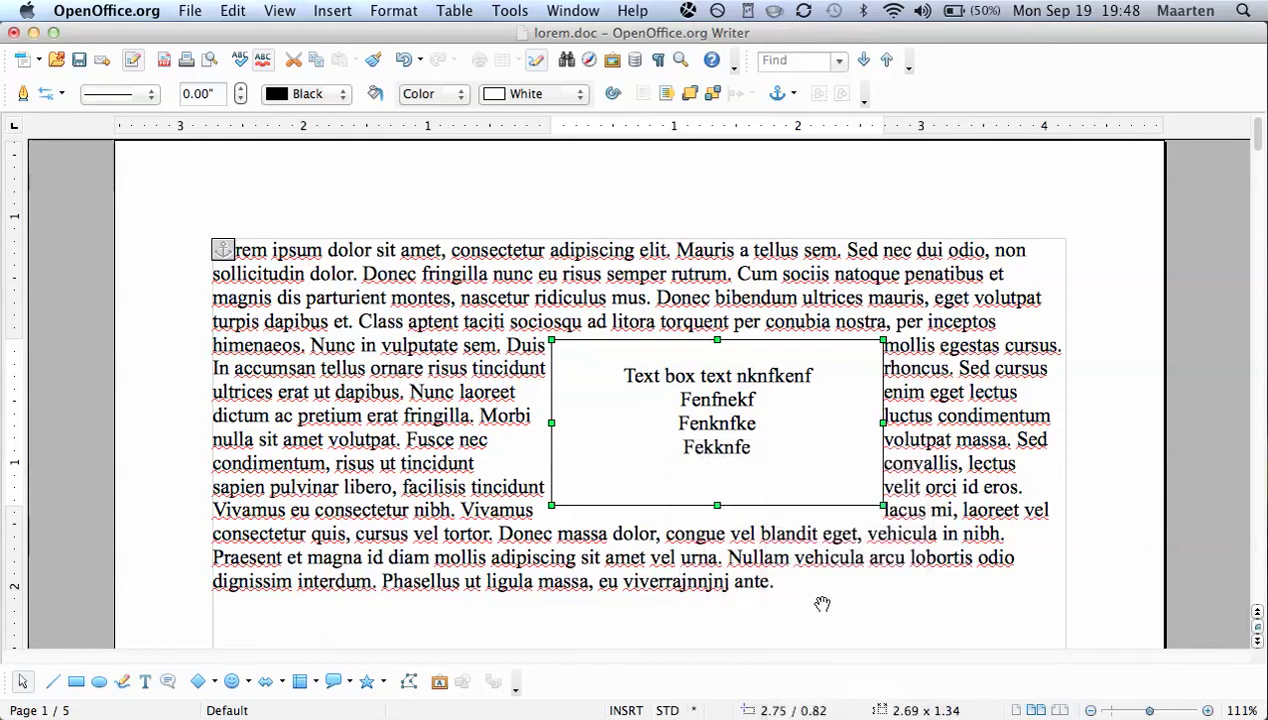
pyautogui.press('Return')
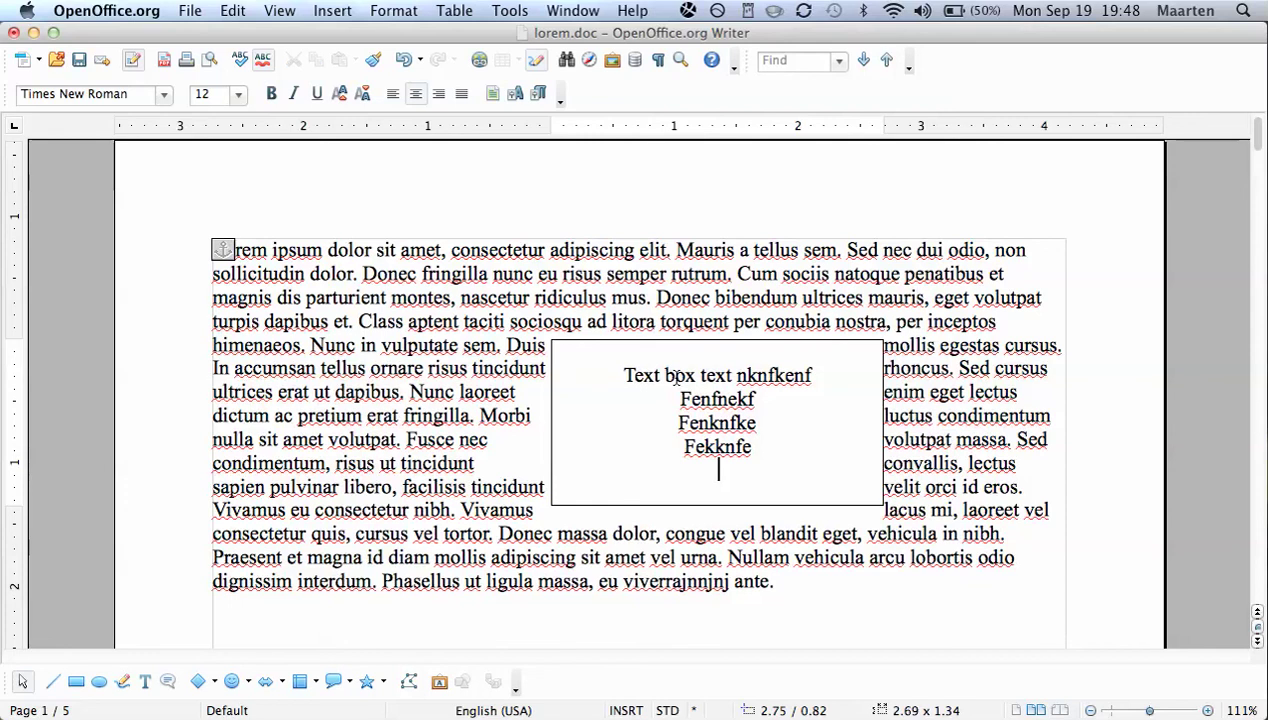
# - Left-align the first line, then select all four lines and apply Left alignment
pyautogui.rightClick(677, 380)
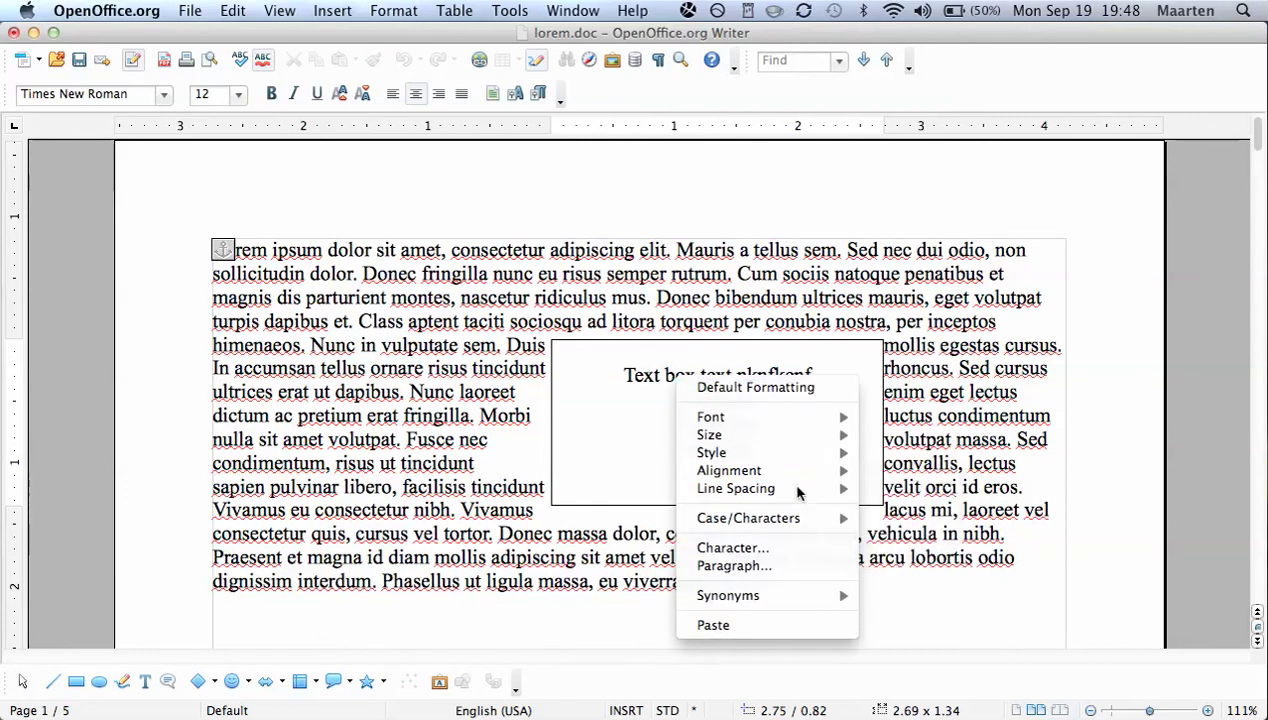
pyautogui.moveTo(729, 470)
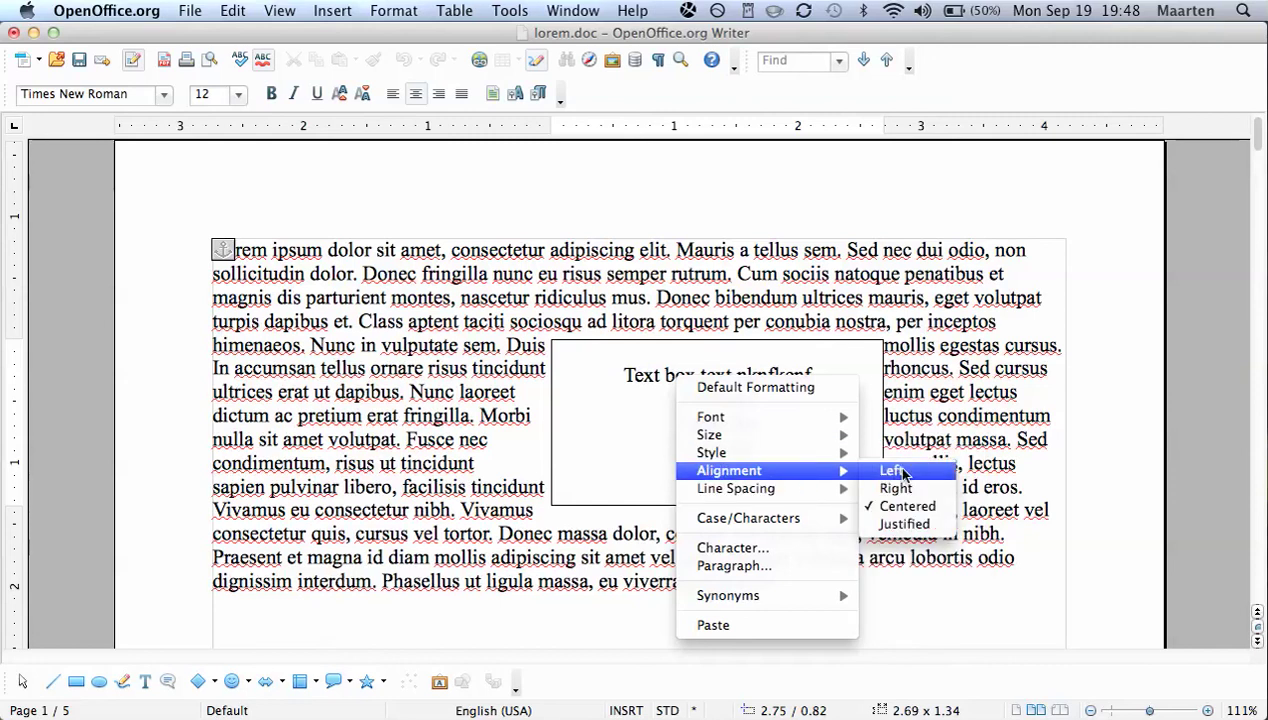
pyautogui.click(903, 472)
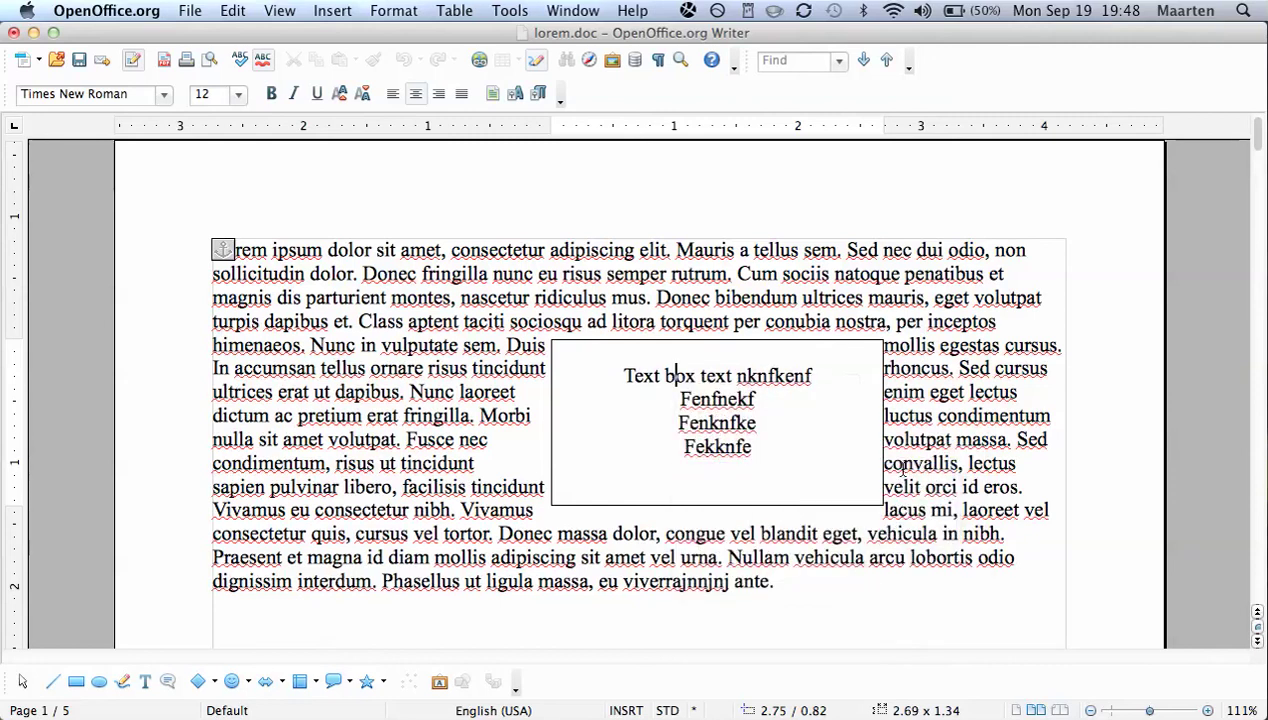
pyautogui.rightClick(752, 396)
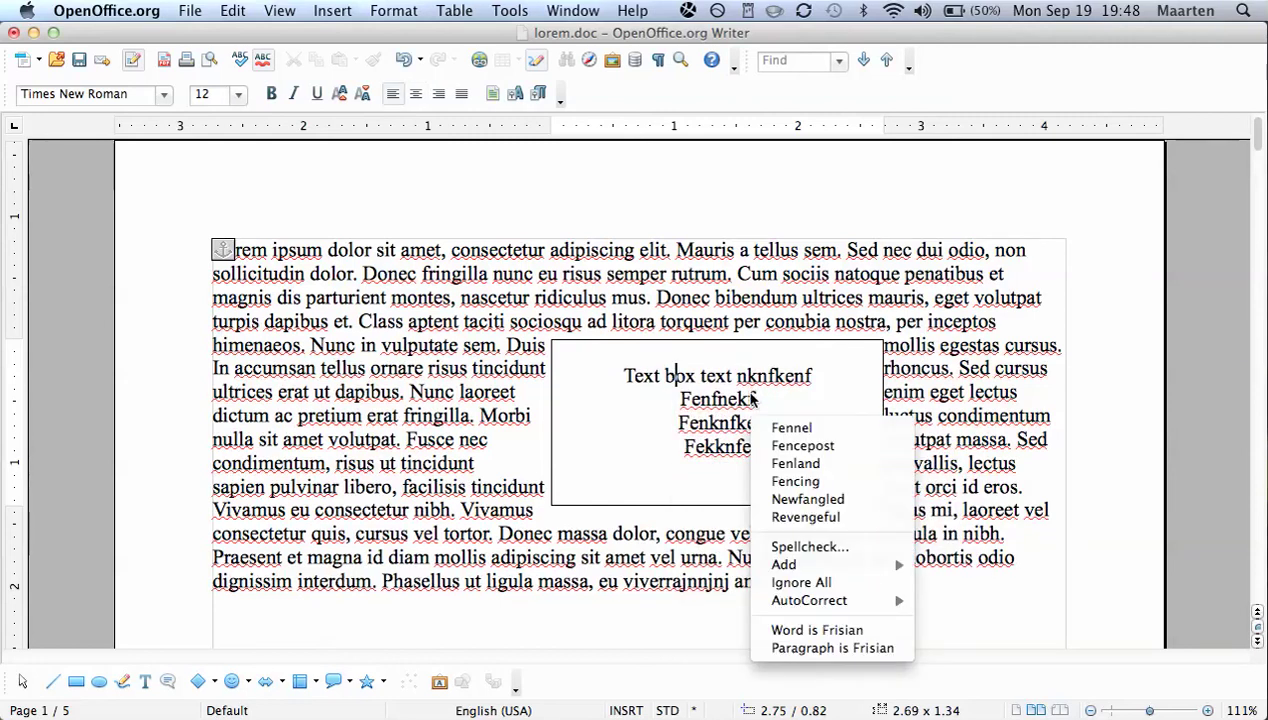
pyautogui.click(697, 382)
pyautogui.moveTo(635, 376)
pyautogui.mouseDown()
pyautogui.moveTo(746, 450)
pyautogui.moveTo(619, 376)
pyautogui.mouseUp()
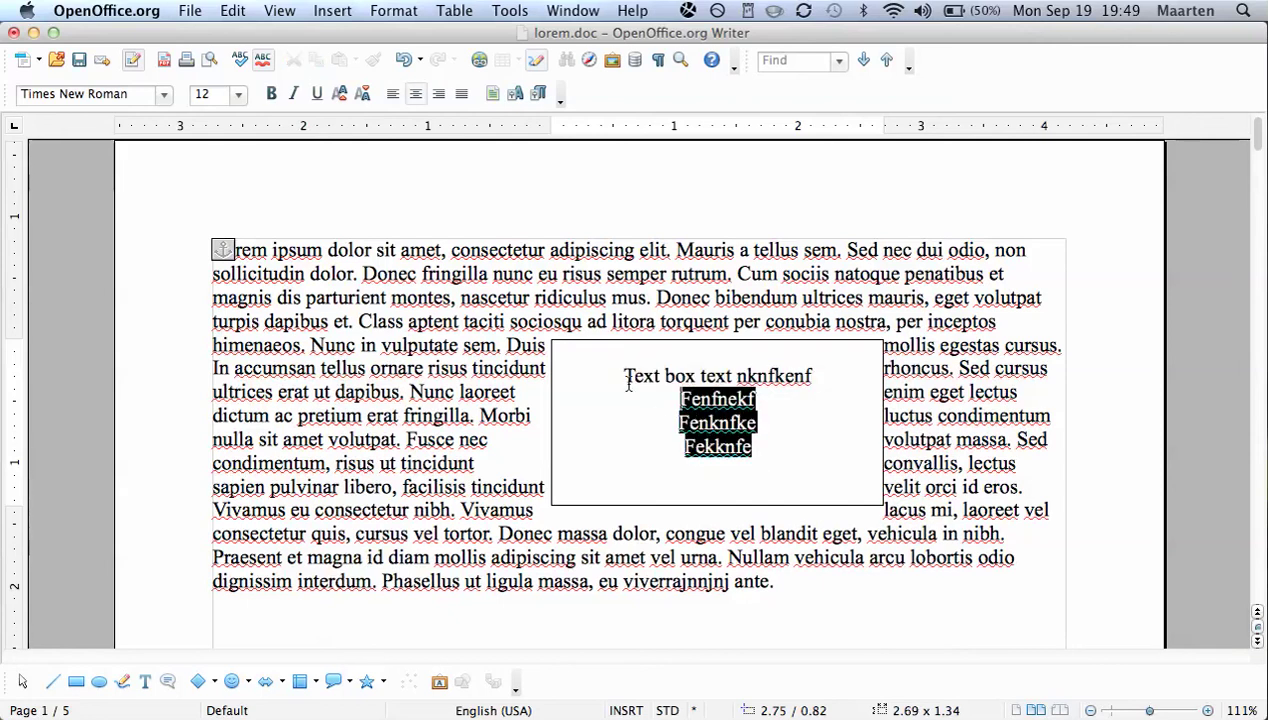
pyautogui.rightClick(682, 418)
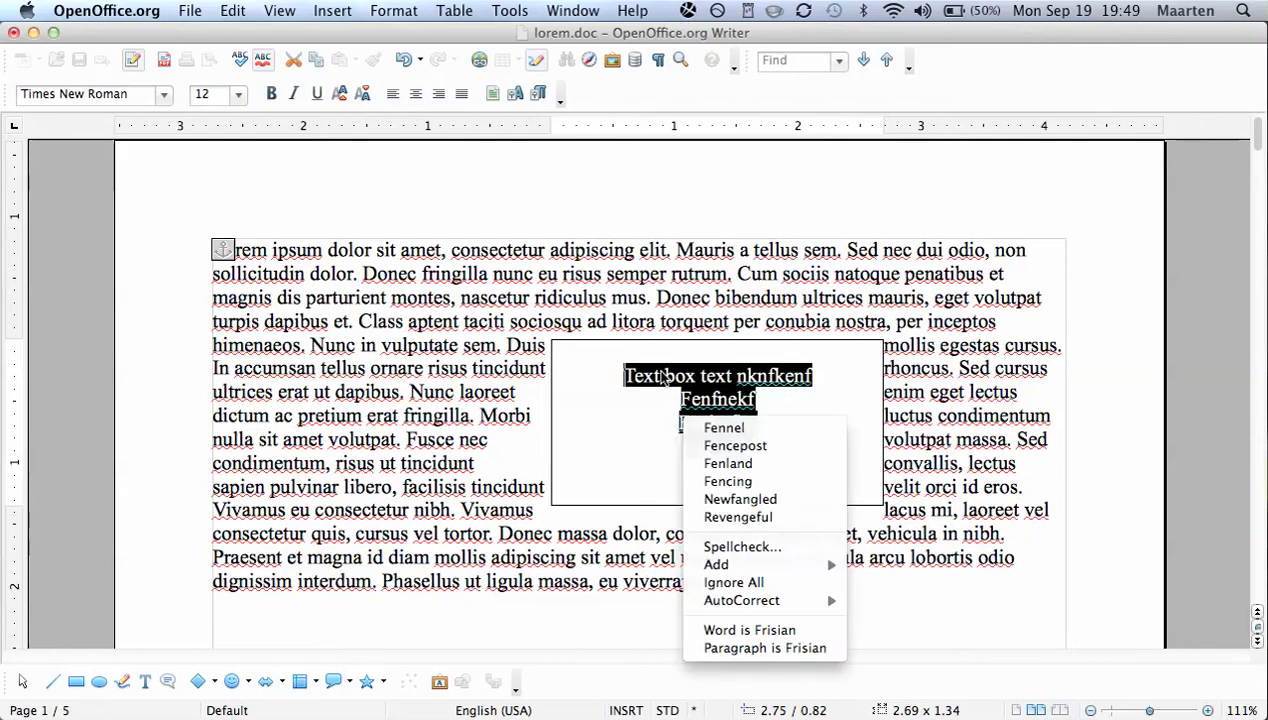
pyautogui.rightClick(662, 376)
pyautogui.moveTo(714, 465)
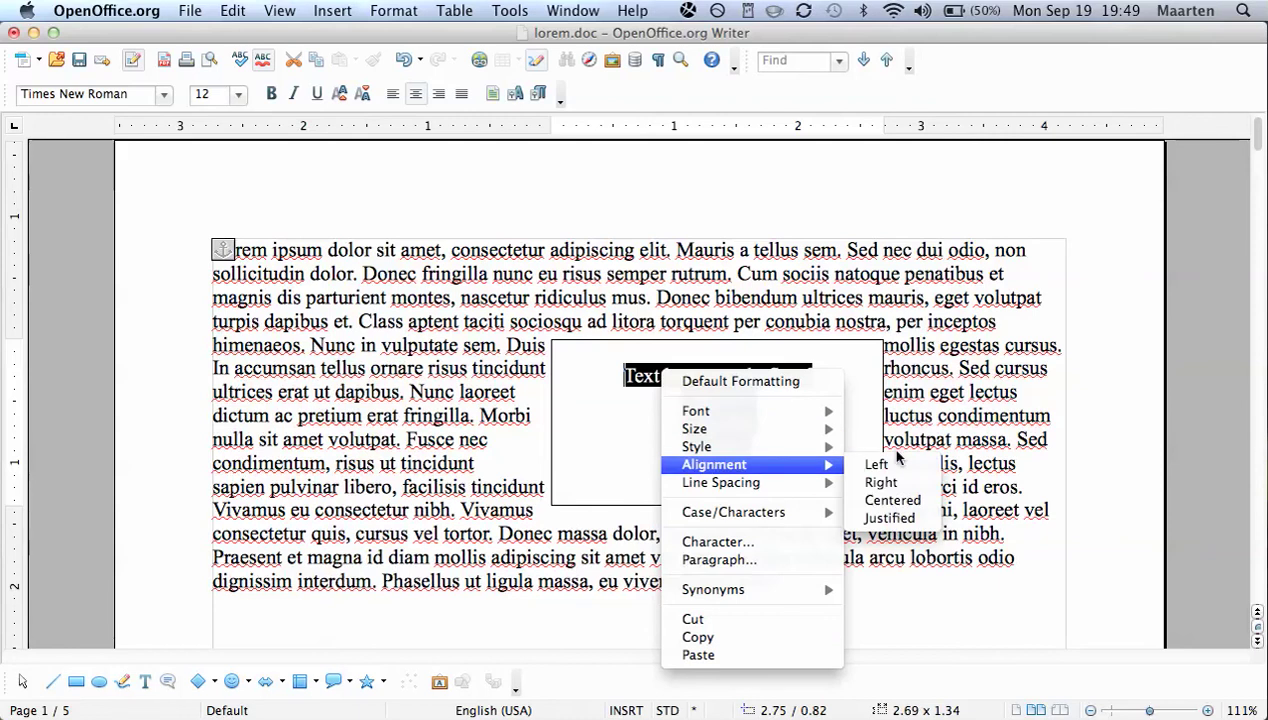
pyautogui.click(878, 465)
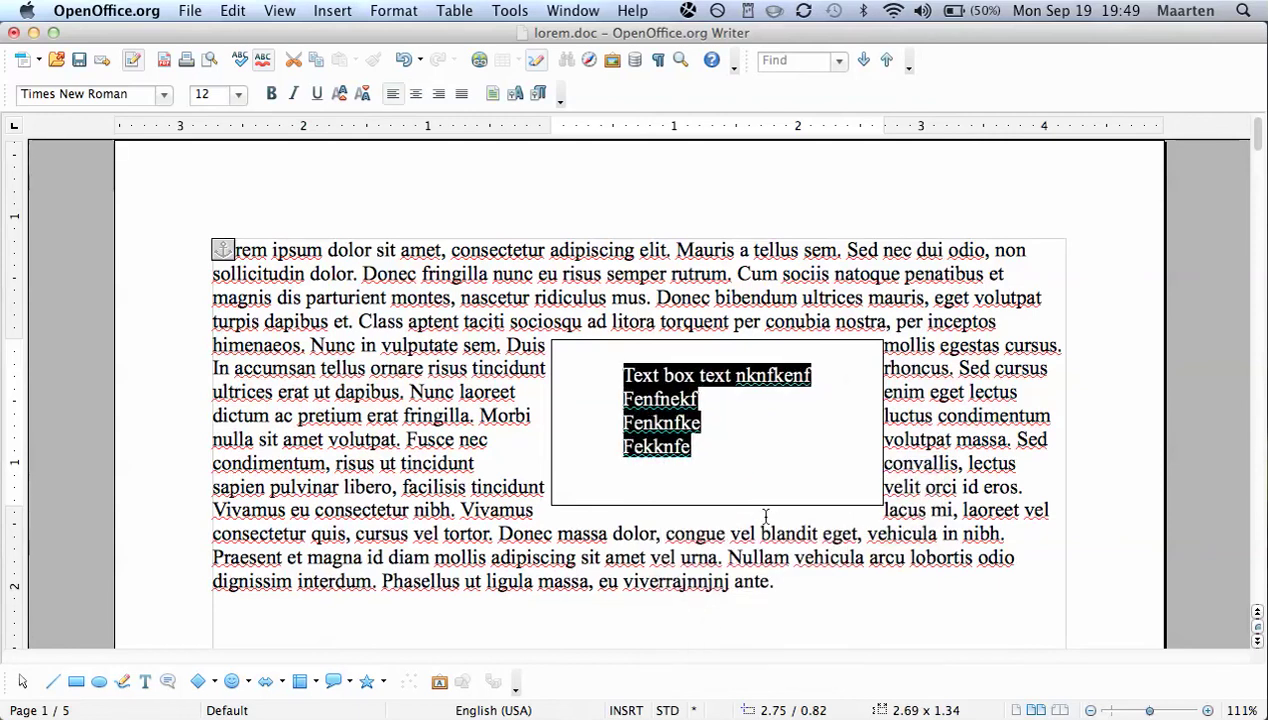
# - Reselect the box's lines and open their context menu again, dismissing the spelling suggestions each time
pyautogui.rightClick(660, 423)
pyautogui.moveTo(715, 600)
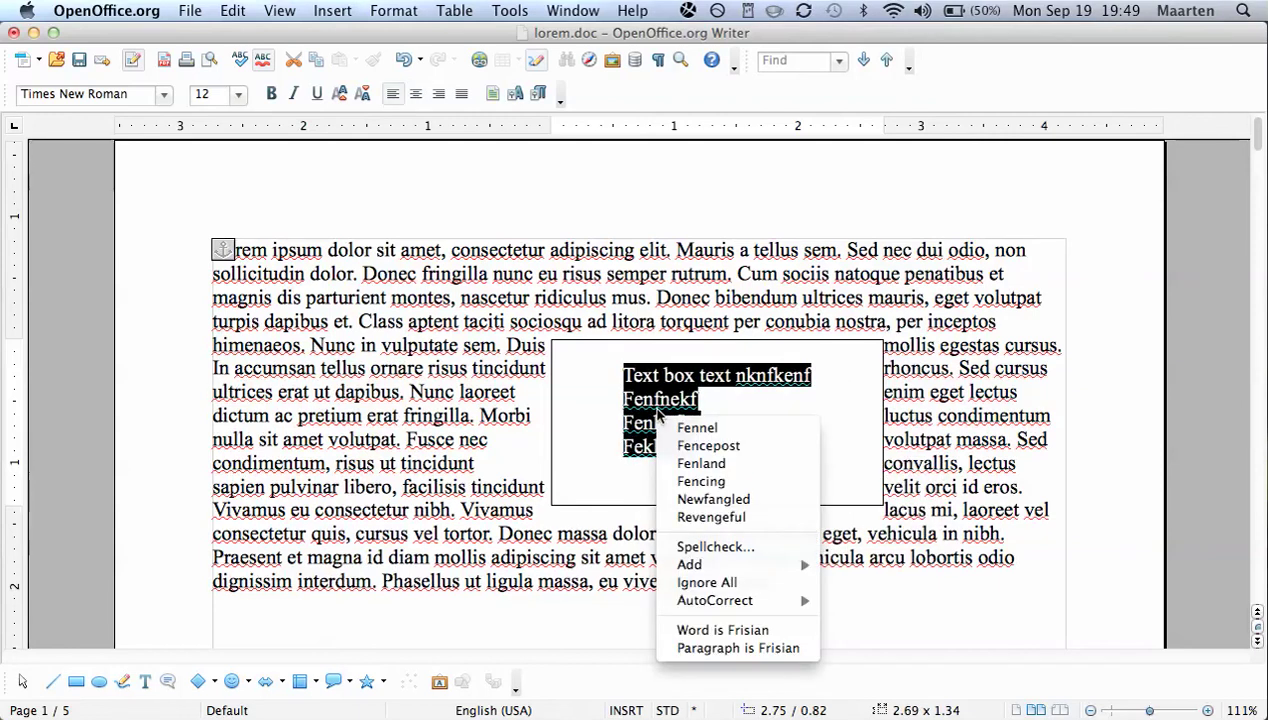
pyautogui.click(637, 462)
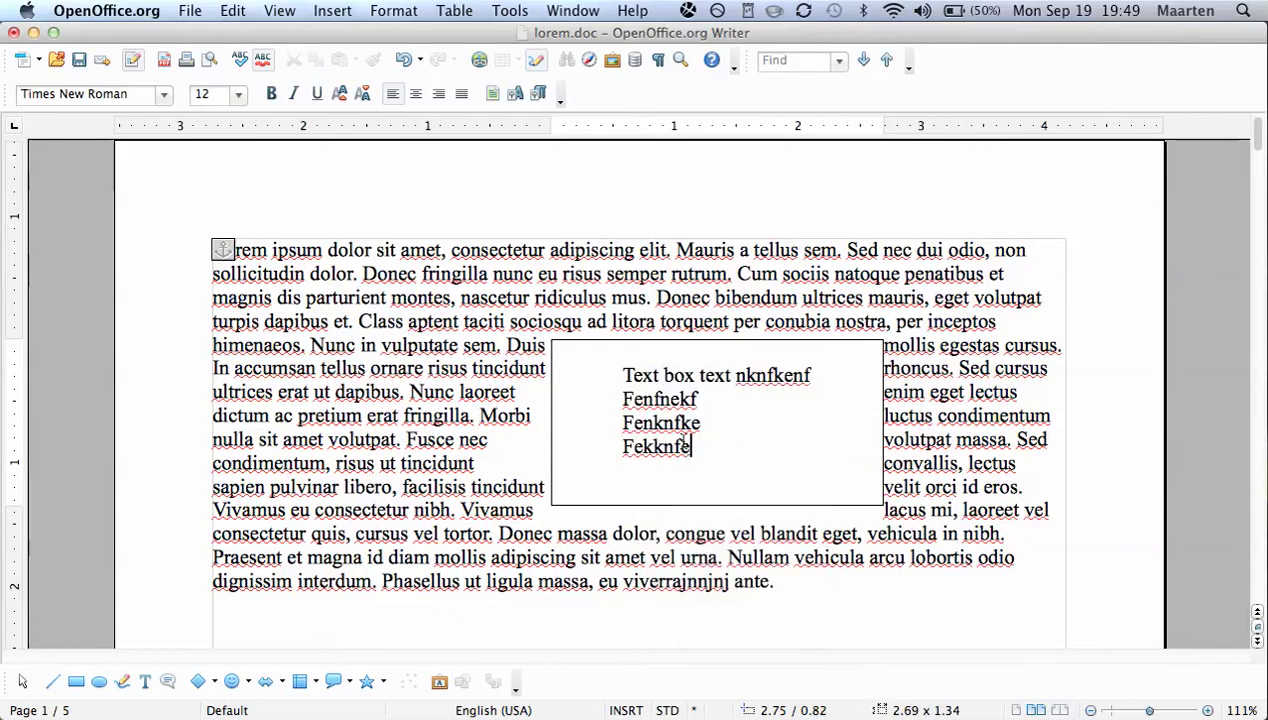
pyautogui.moveTo(690, 447); pyautogui.dragTo(606, 365)
pyautogui.rightClick(641, 416)
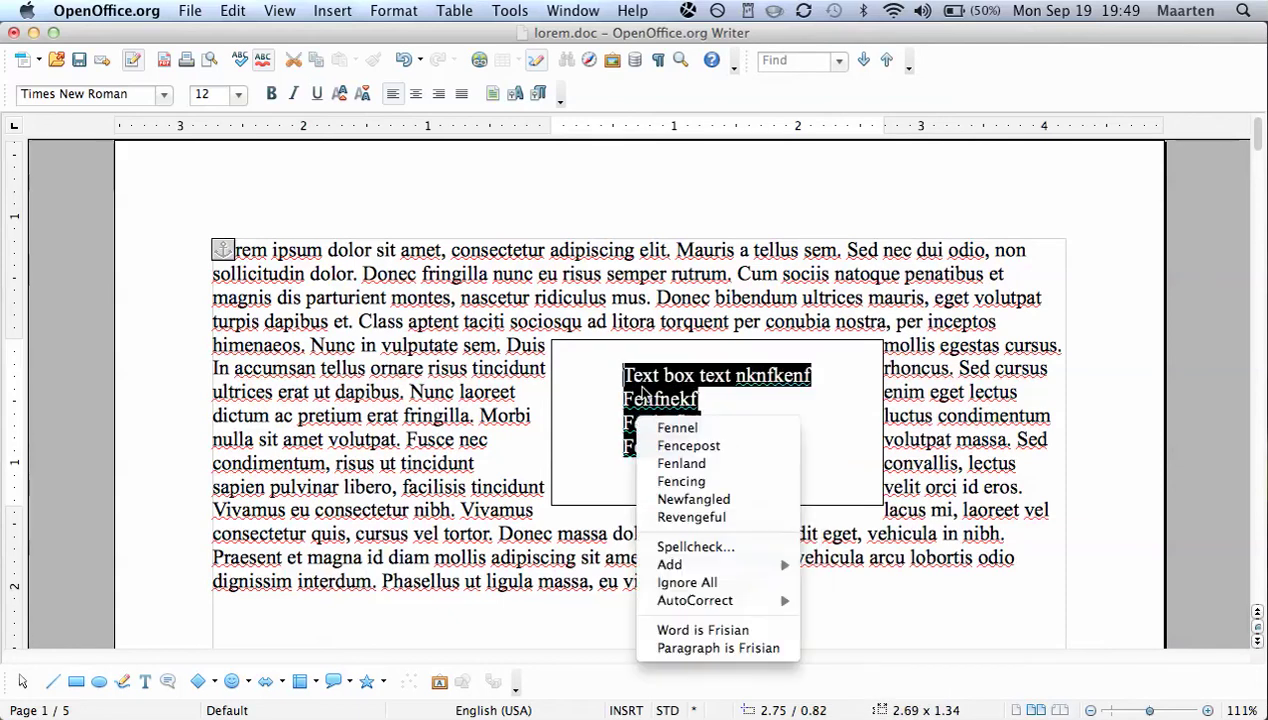
pyautogui.rightClick(628, 438)
pyautogui.click(602, 435)
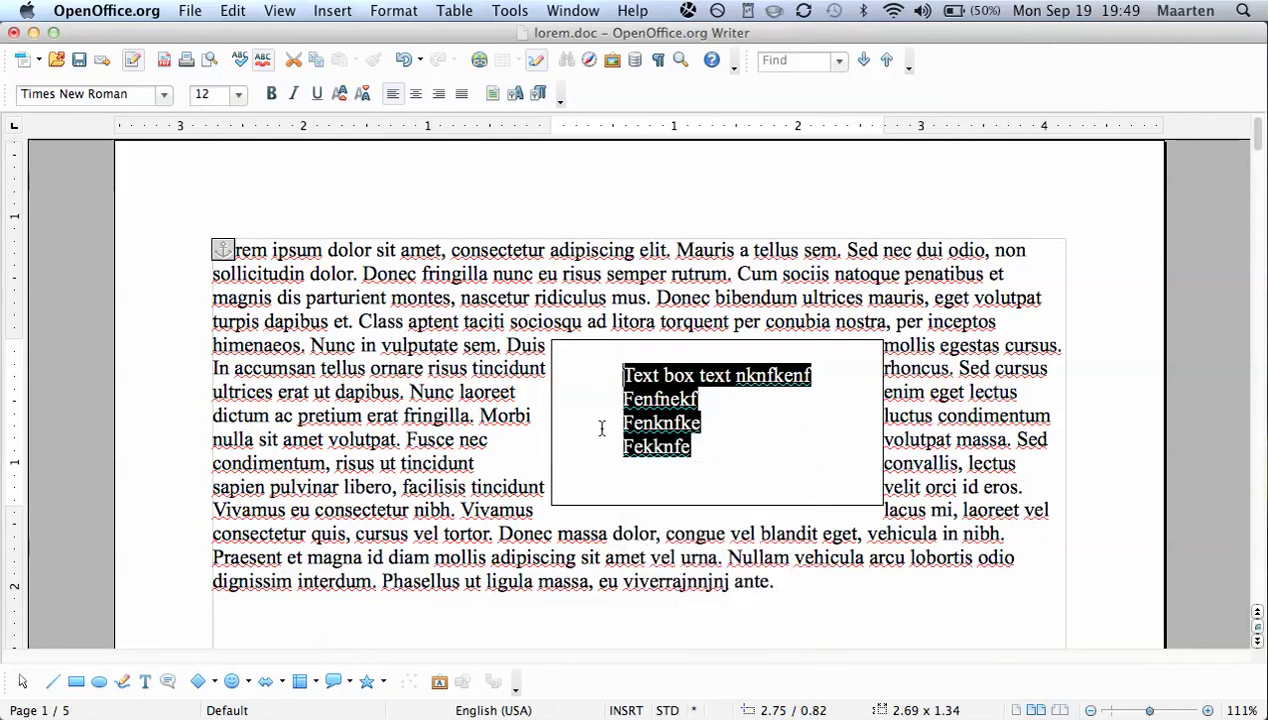
pyautogui.rightClick(602, 428)
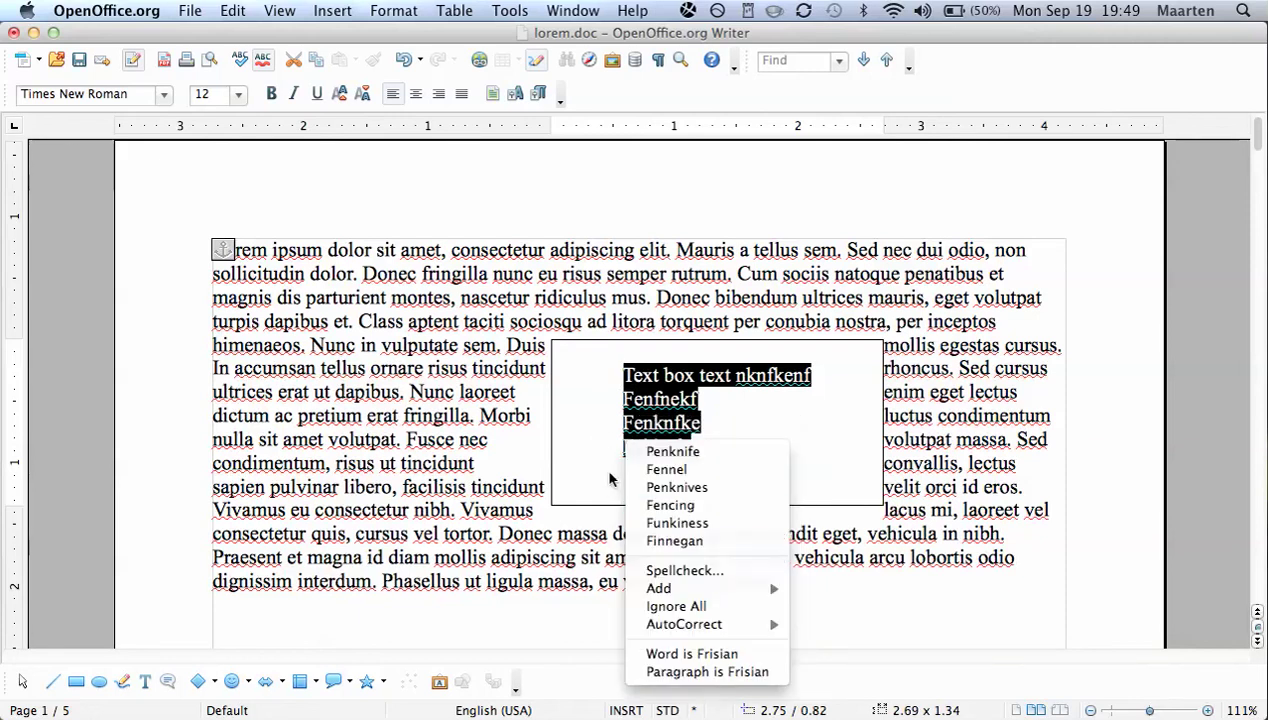
pyautogui.click(602, 472)
pyautogui.click(415, 93)
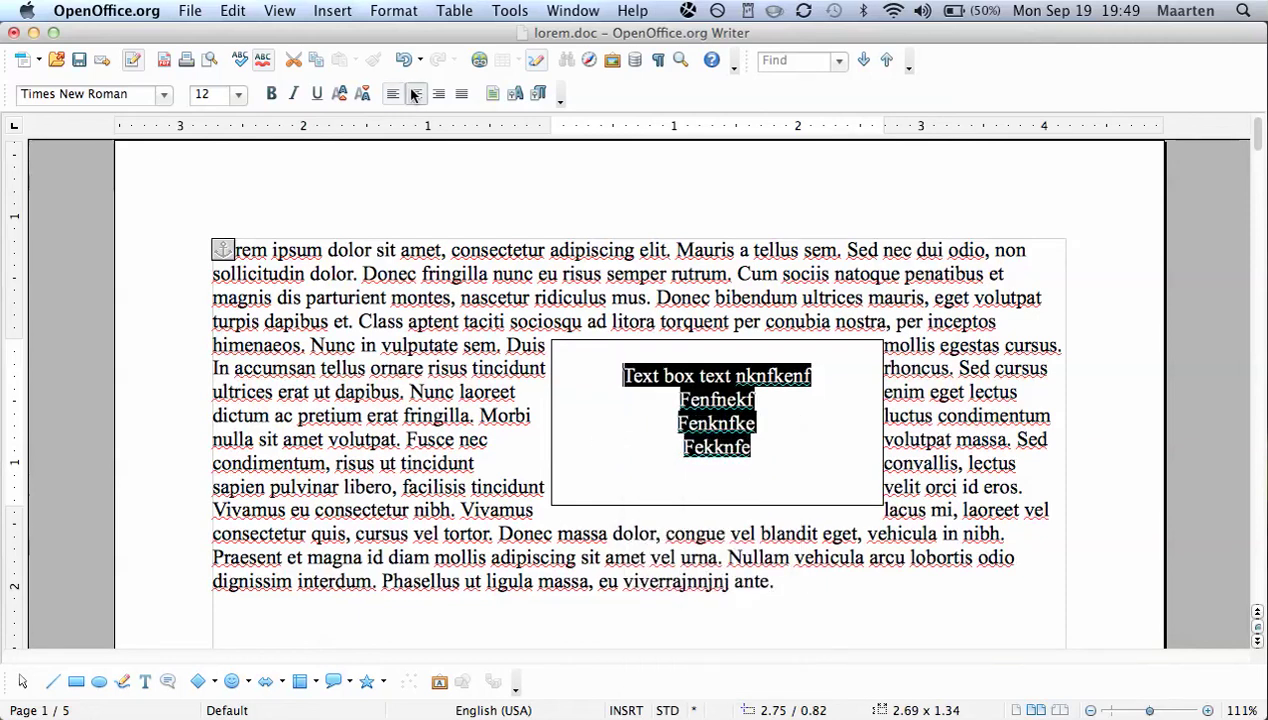
pyautogui.click(436, 93)
pyautogui.click(459, 94)
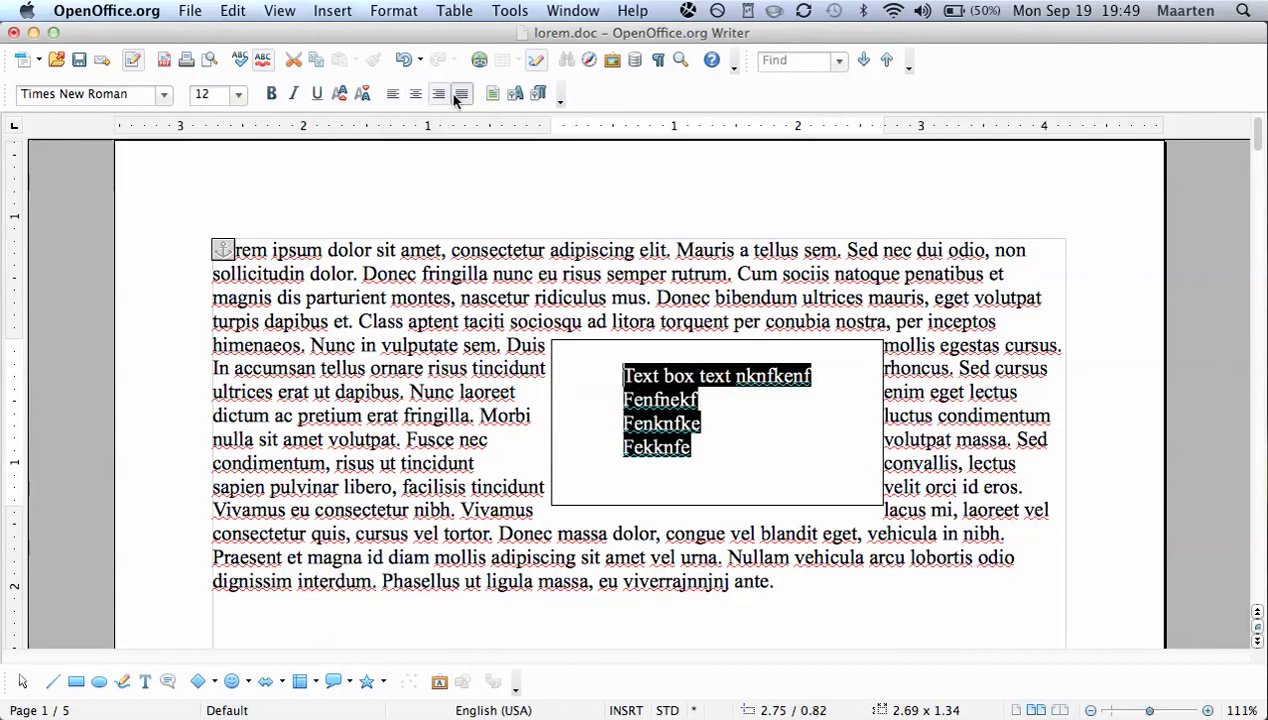
pyautogui.click(439, 94)
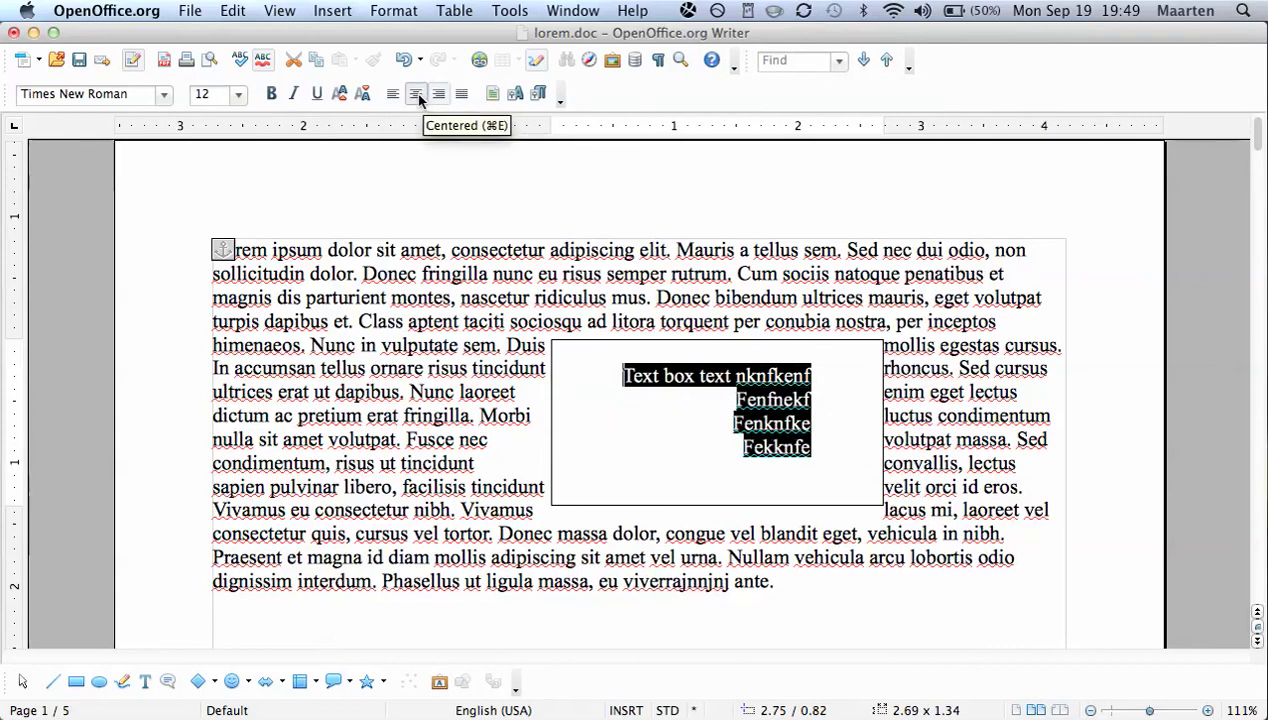
pyautogui.click(417, 94)
pyautogui.click(392, 93)
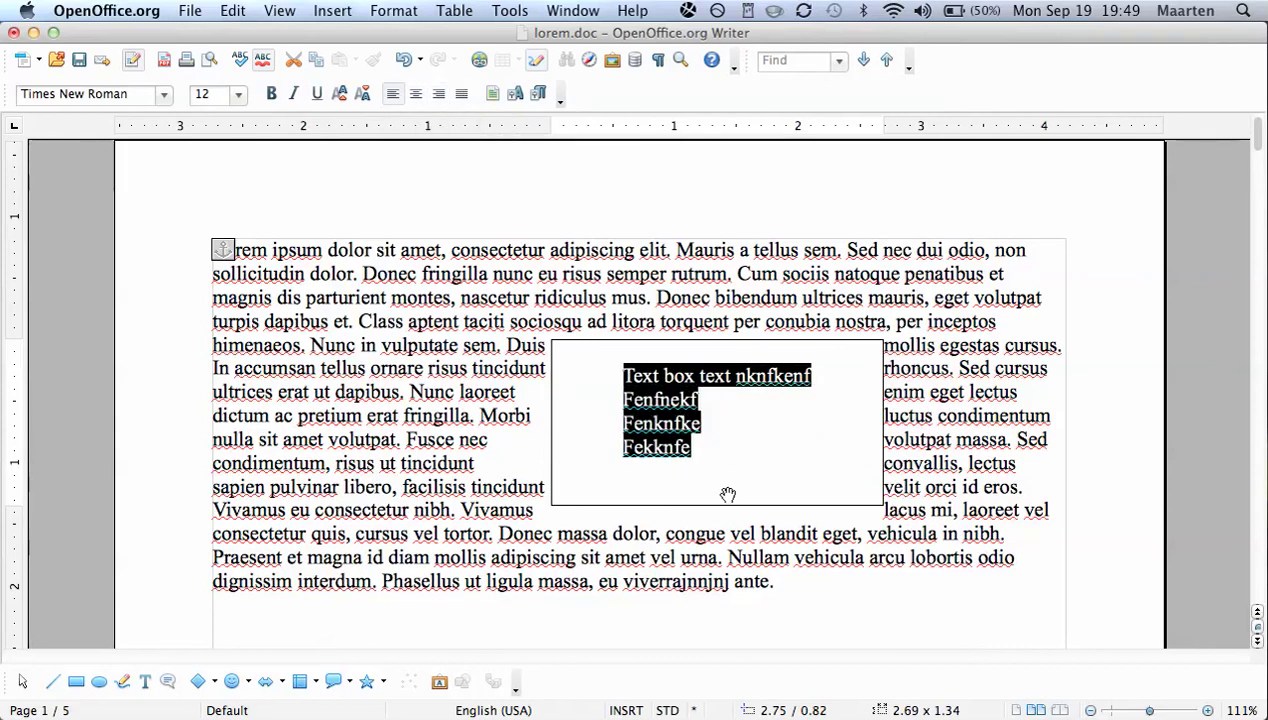